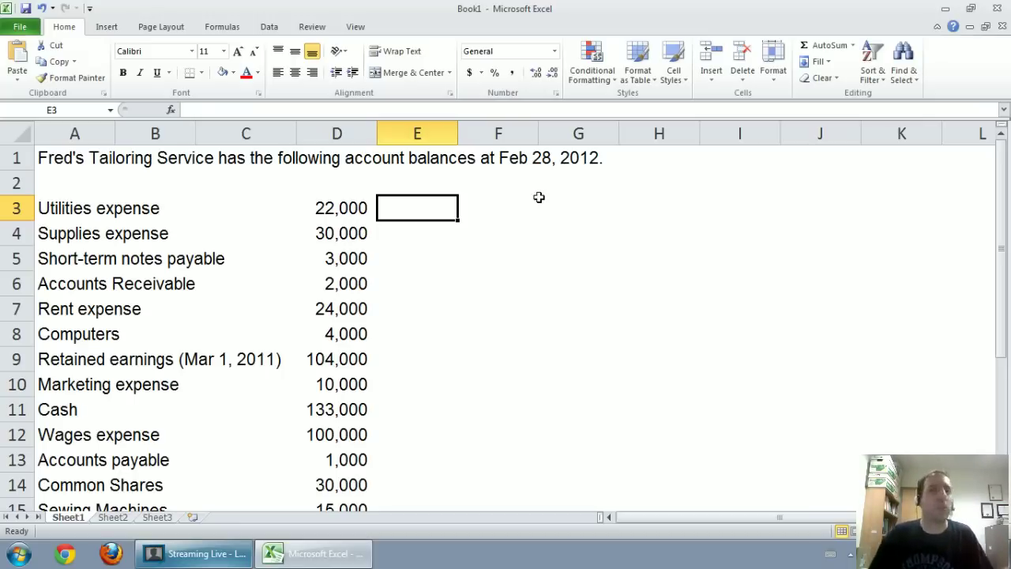
# Step: Review the account list and requirements, ending on row 3 beside the balances
pyautogui.click(537, 197)
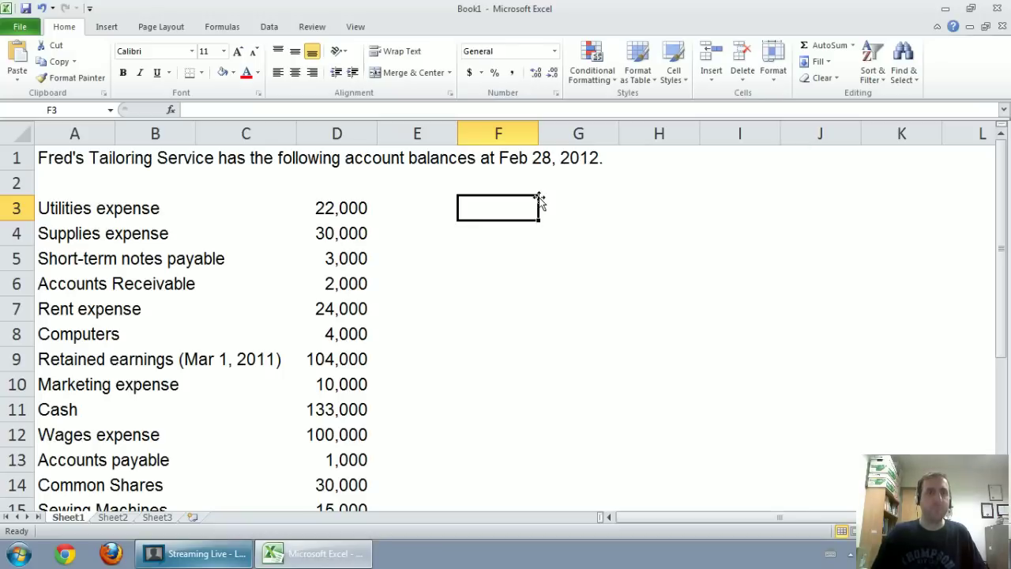
pyautogui.press('Left')
pyautogui.press('Left')
pyautogui.press('Left')
pyautogui.press('Left')
pyautogui.press('Left')
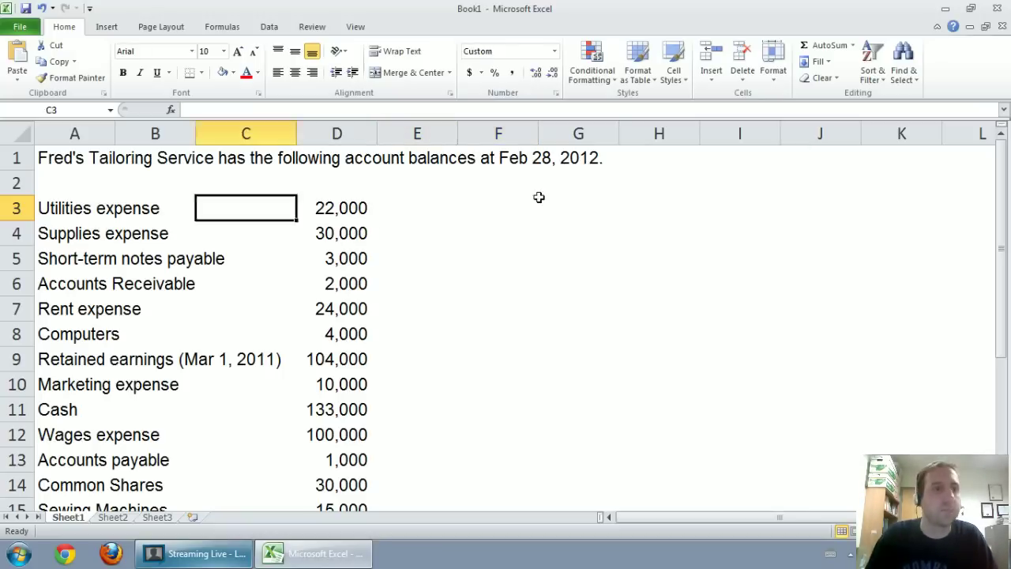
pyautogui.press('Up')
pyautogui.press('Up')
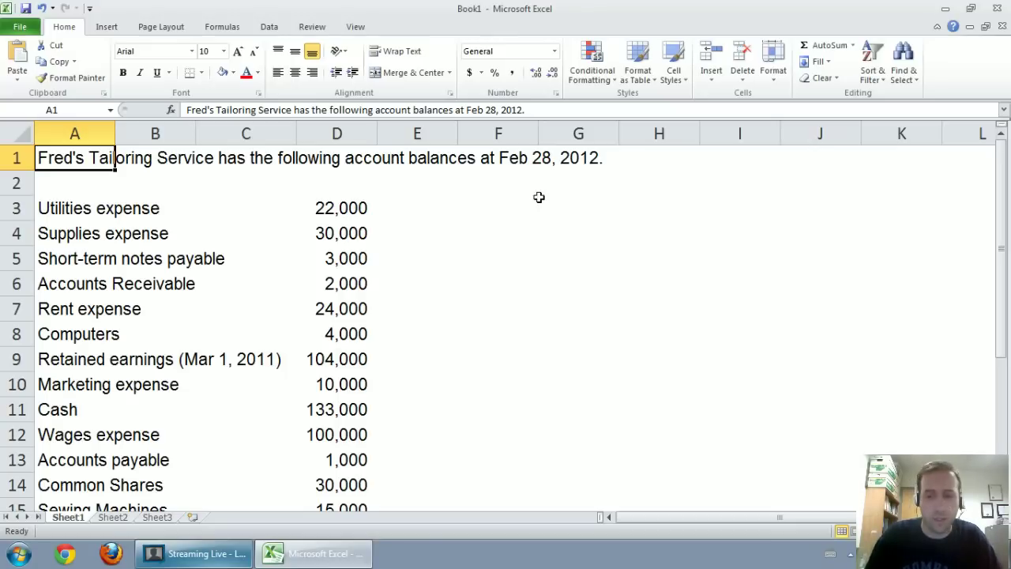
pyautogui.press('Down')
pyautogui.press('Down')
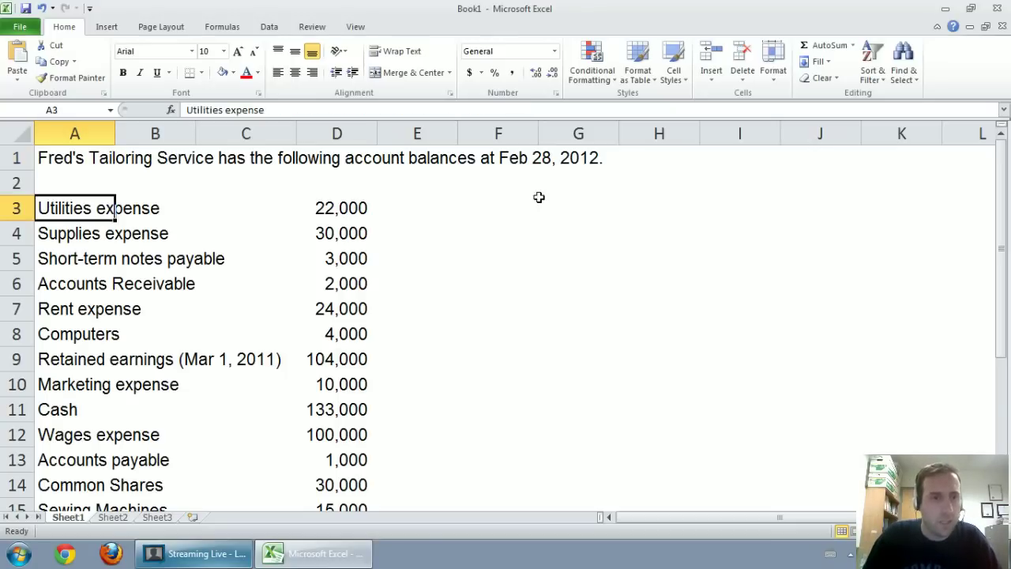
pyautogui.press('Down')
pyautogui.press('Down')
pyautogui.press('Down')
pyautogui.press('Down')
pyautogui.press('Down')
pyautogui.press('Down')
pyautogui.press('Down')
pyautogui.press('Down')
pyautogui.press('Down')
pyautogui.press('Down')
pyautogui.press('Down')
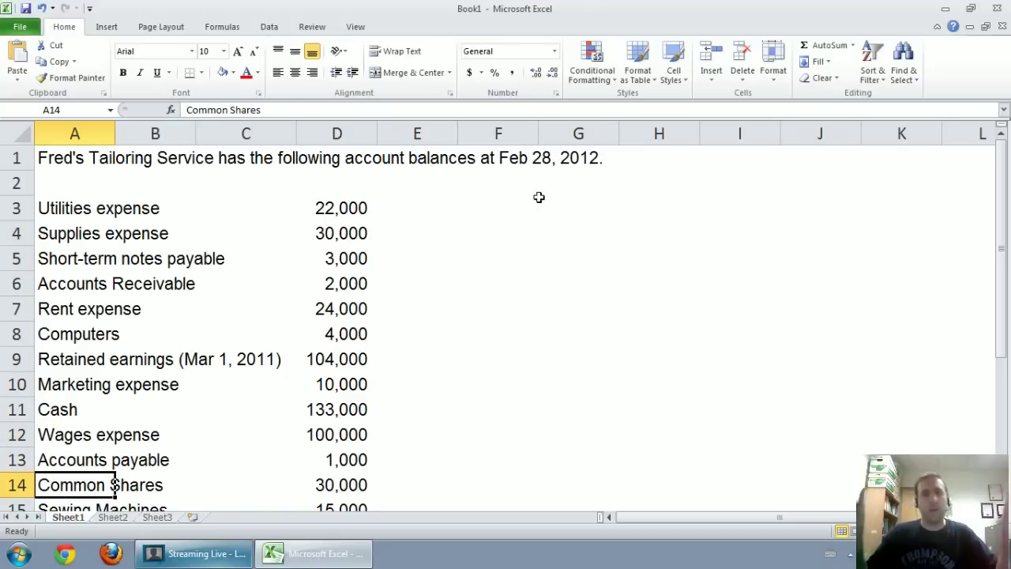
pyautogui.press('Down')
pyautogui.press('Down')
pyautogui.press('Down')
pyautogui.press('Down')
pyautogui.press('Down')
pyautogui.press('Down')
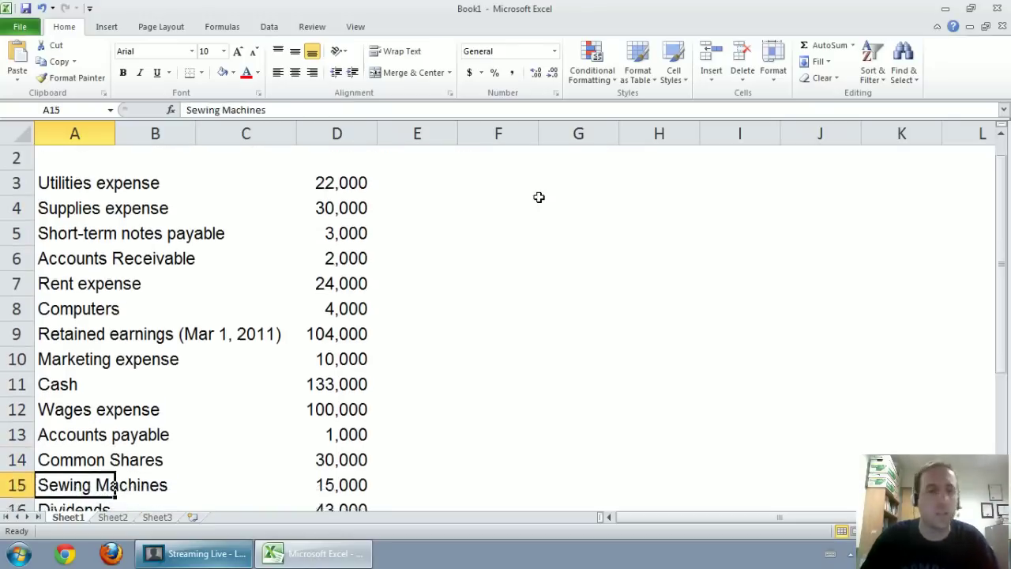
pyautogui.press('Up')
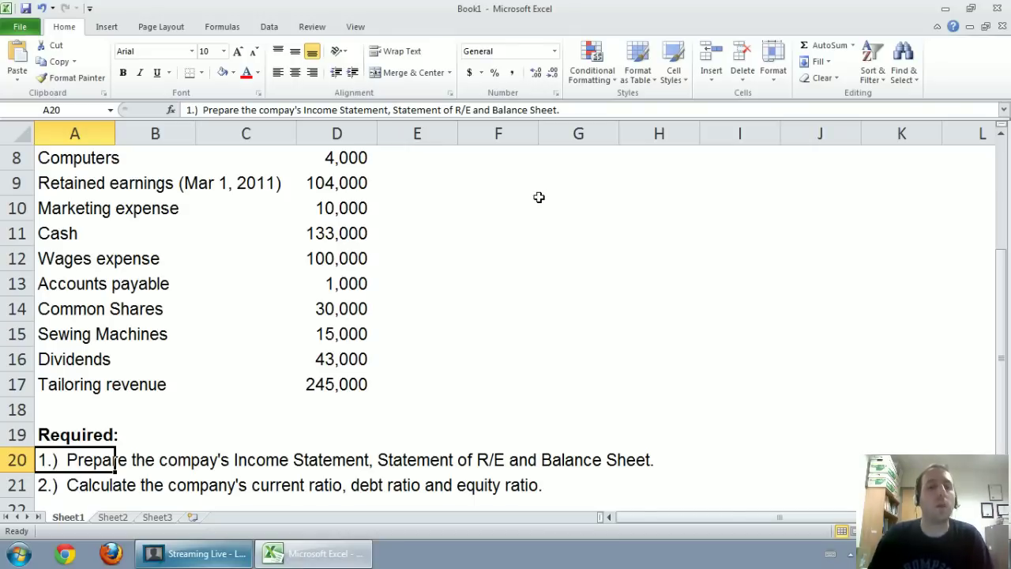
pyautogui.press('Up')
pyautogui.press('Up')
pyautogui.press('Up')
pyautogui.press('Up')
pyautogui.press('Up')
pyautogui.press('Up')
pyautogui.press('Up')
pyautogui.press('Up')
pyautogui.press('Up')
pyautogui.press('Up')
pyautogui.press('Up')
pyautogui.press('Up')
pyautogui.press('Up')
pyautogui.press('Up')
pyautogui.press('Up')
pyautogui.press('Up')
pyautogui.press('Up')
pyautogui.press('Up')
pyautogui.press('Up')
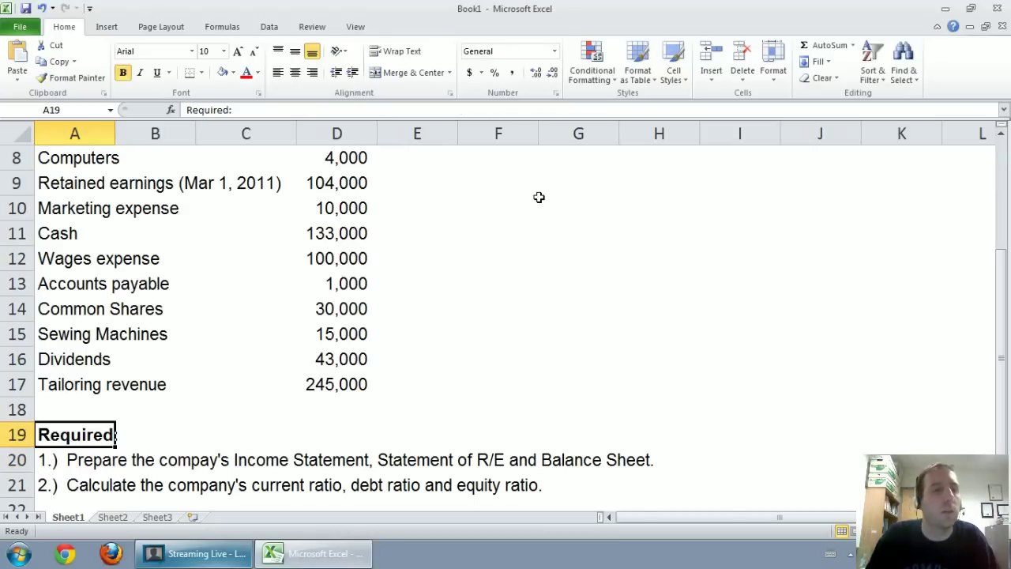
pyautogui.press('Down')
pyautogui.press('Down')
pyautogui.press('Down')
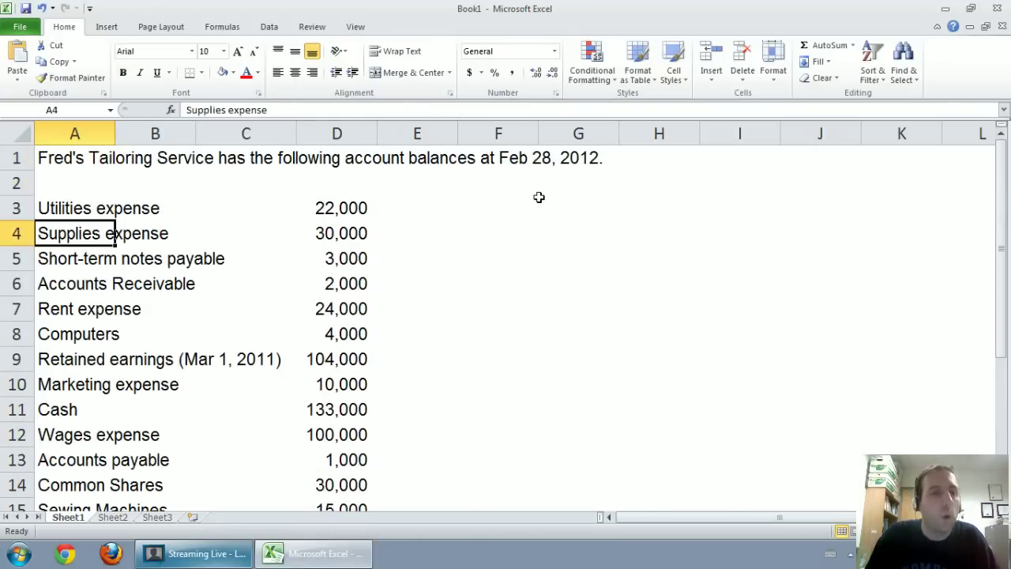
pyautogui.press('Up')
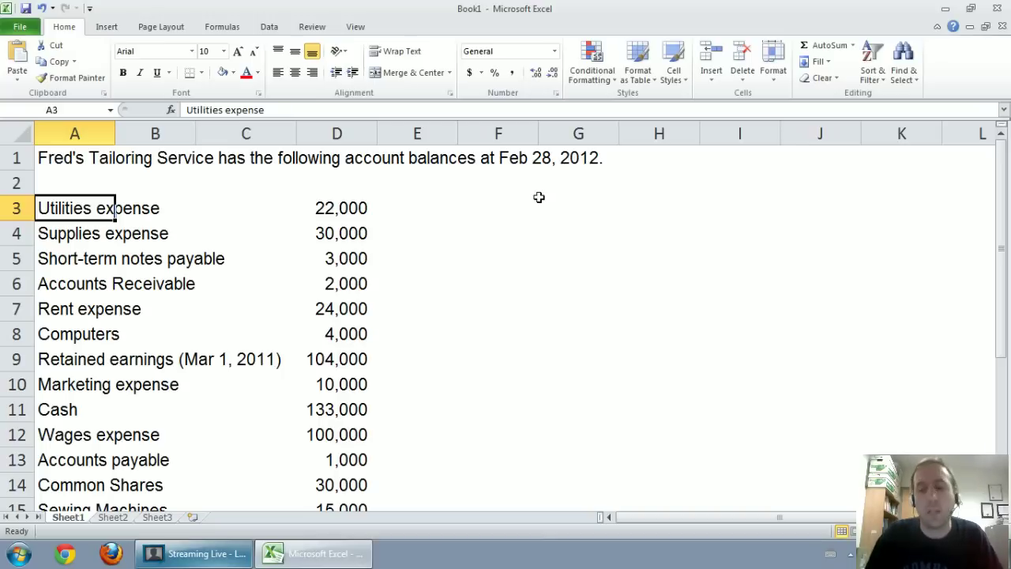
pyautogui.press('Right')
pyautogui.press('Right')
pyautogui.press('Right')
pyautogui.press('Right')
pyautogui.press('Right')
pyautogui.press('Right')
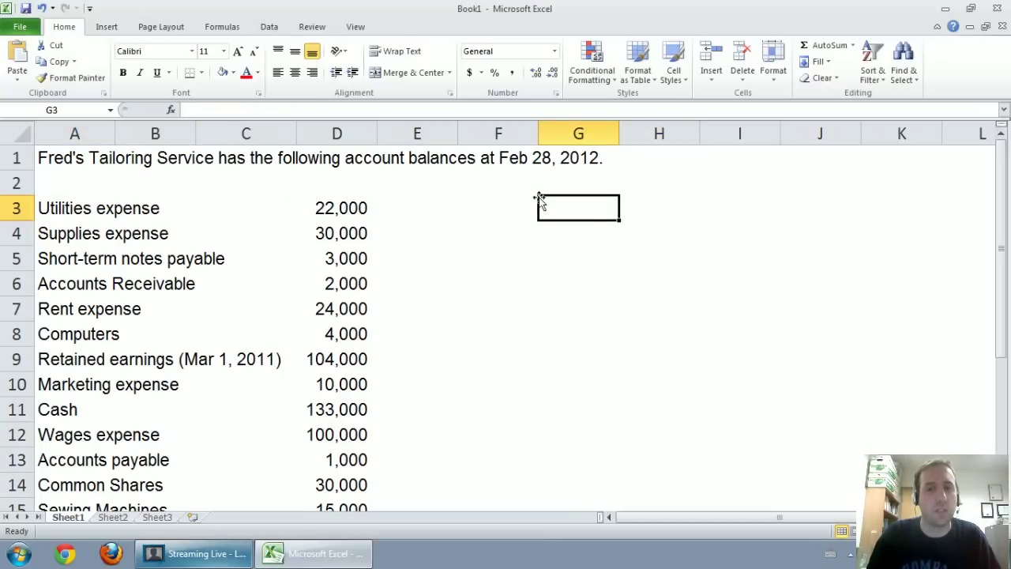
# Step: Enter the category key A, L, SE, Rev and Exp down G3:G7
pyautogui.write('A')
pyautogui.press('Return')
pyautogui.write('L')
pyautogui.press('Return')
pyautogui.write('SE')
pyautogui.press('Return')
pyautogui.write('Rev')
pyautogui.press('Return')
pyautogui.write('Exp')
pyautogui.press('Return')
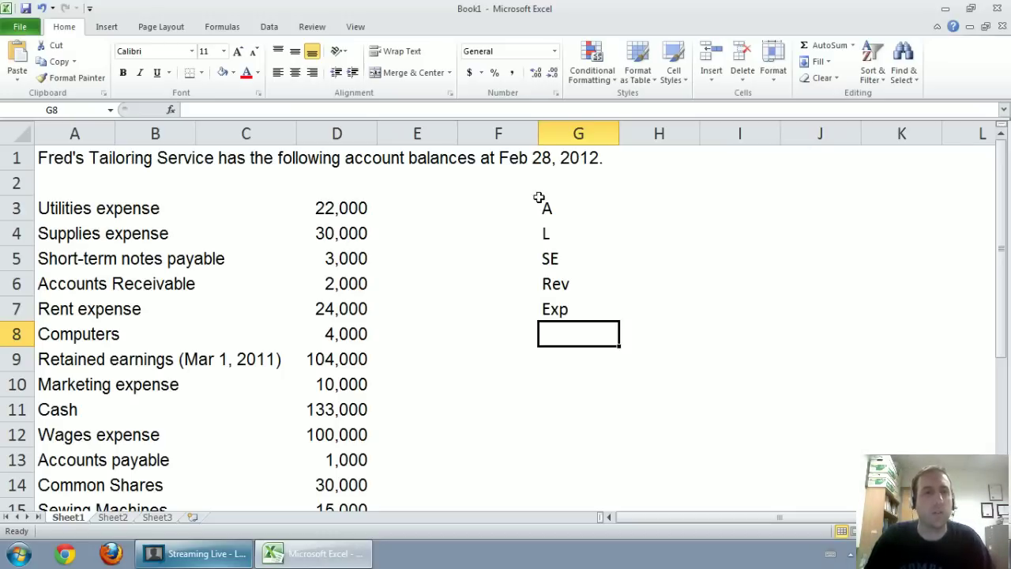
pyautogui.press('Down')
pyautogui.press('Down')
pyautogui.press('Down')
pyautogui.press('Down')
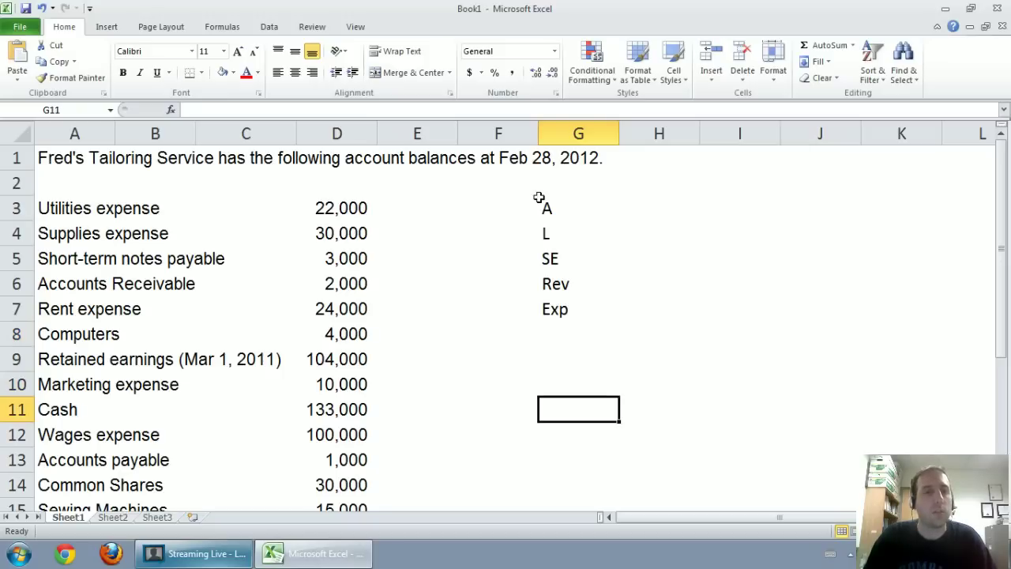
pyautogui.press('Left')
pyautogui.press('Up')
pyautogui.press('Up')
pyautogui.press('Up')
pyautogui.press('Left')
pyautogui.press('Up')
pyautogui.press('Up')
pyautogui.press('Up')
pyautogui.press('Up')
pyautogui.press('Up')
pyautogui.press('Up')
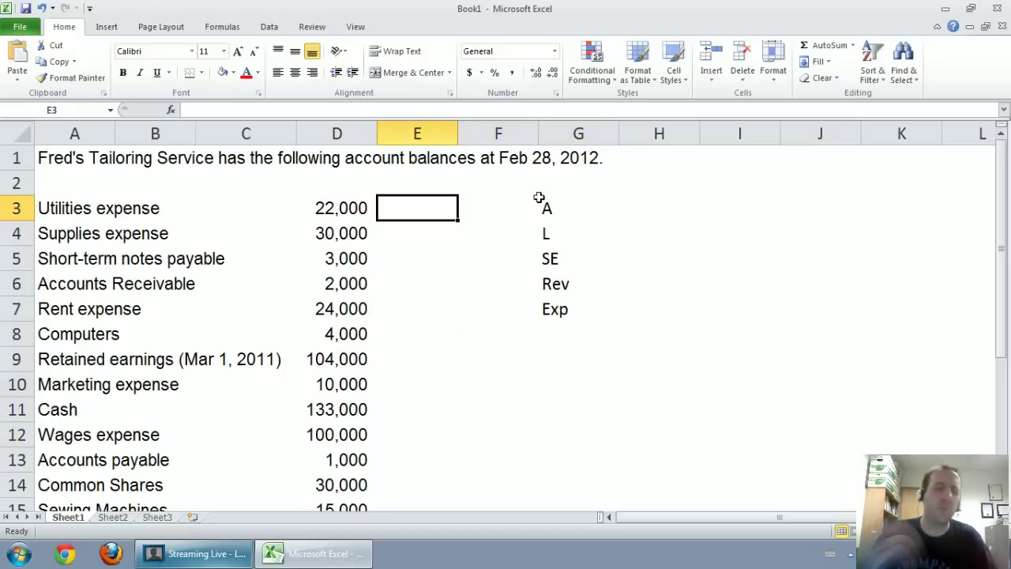
# Step: Tag Utilities and Supplies expense as Exp and Short-term notes payable as L in E3:E5
pyautogui.write('Exp')
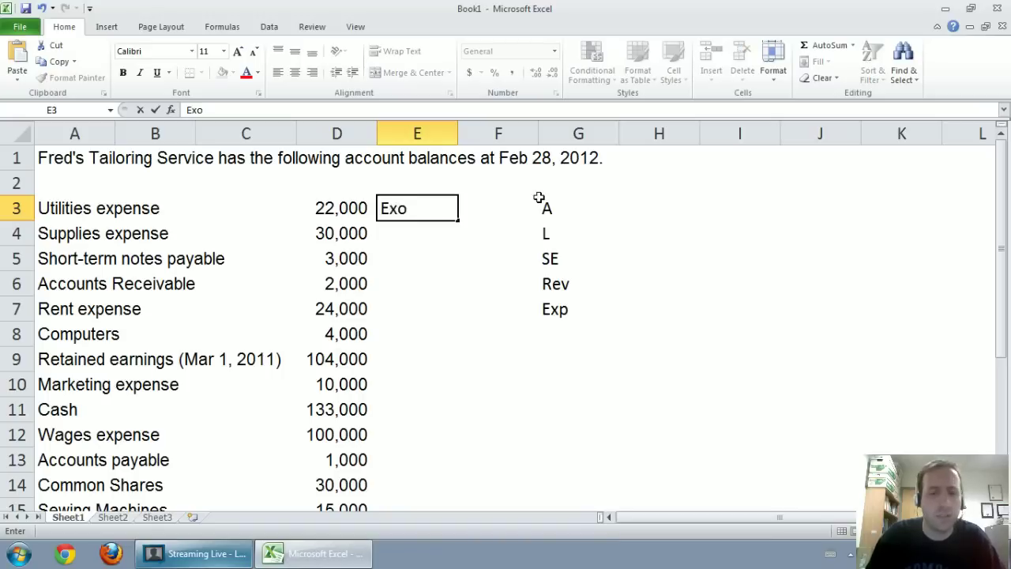
pyautogui.press('Return')
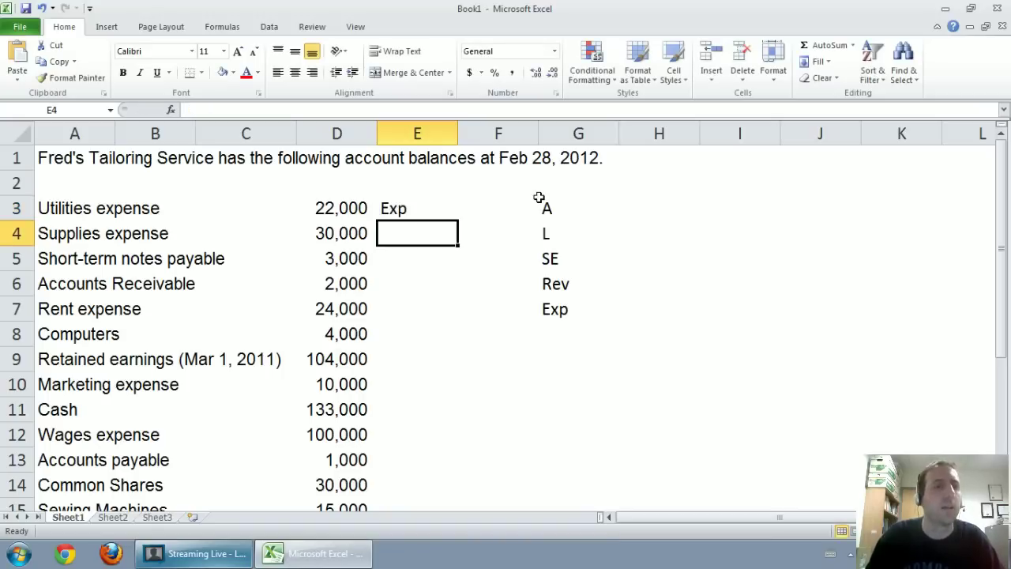
pyautogui.write('Exp')
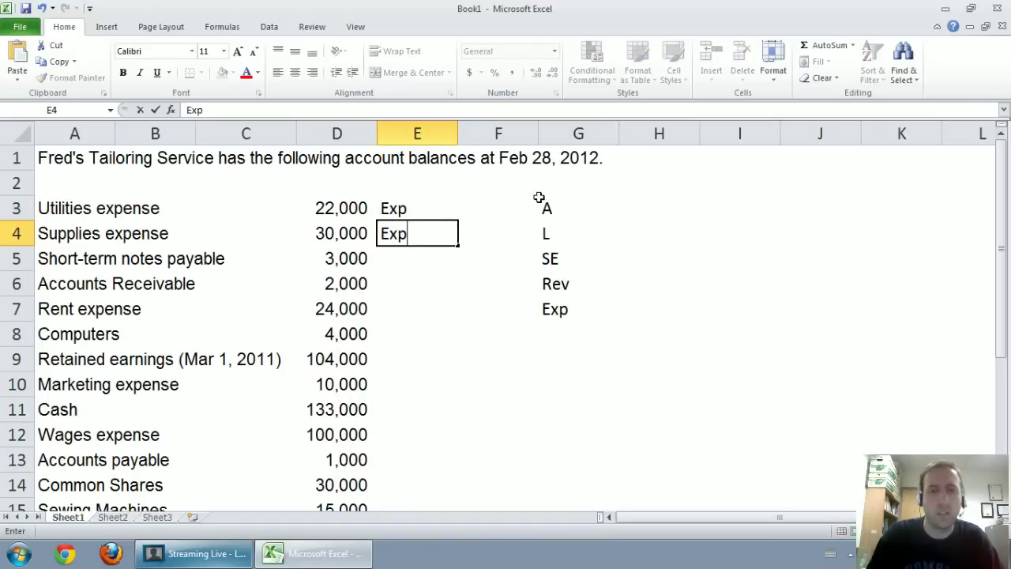
pyautogui.press('Return')
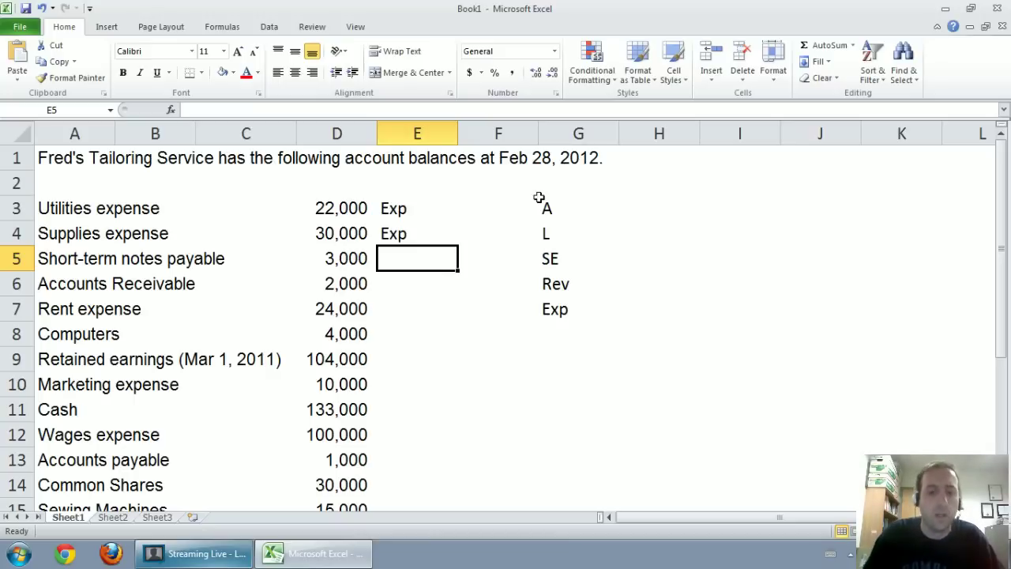
pyautogui.write('L')
pyautogui.press('Right')
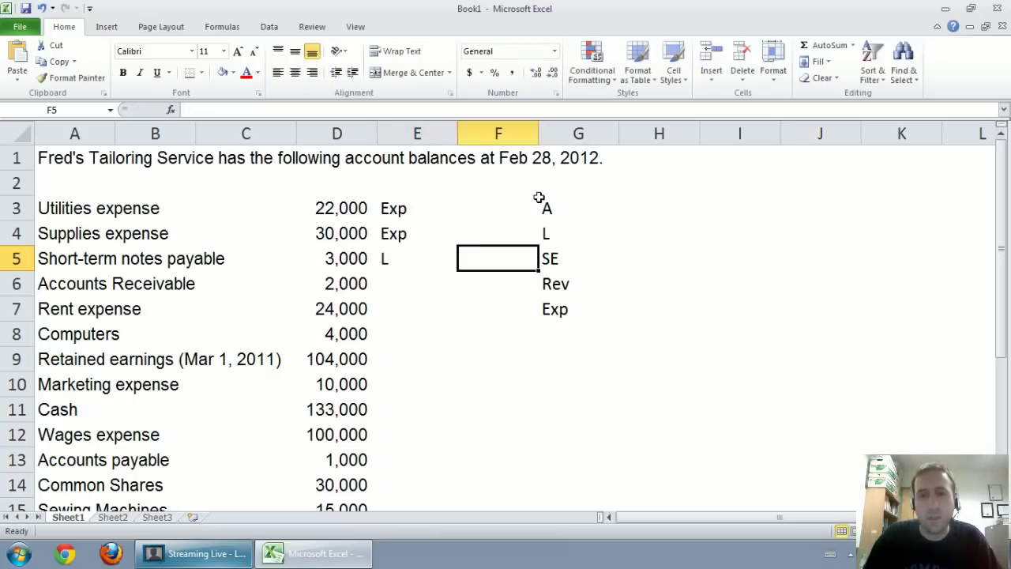
pyautogui.press('Right')
pyautogui.press('Right')
pyautogui.press('Up')
pyautogui.press('Up')
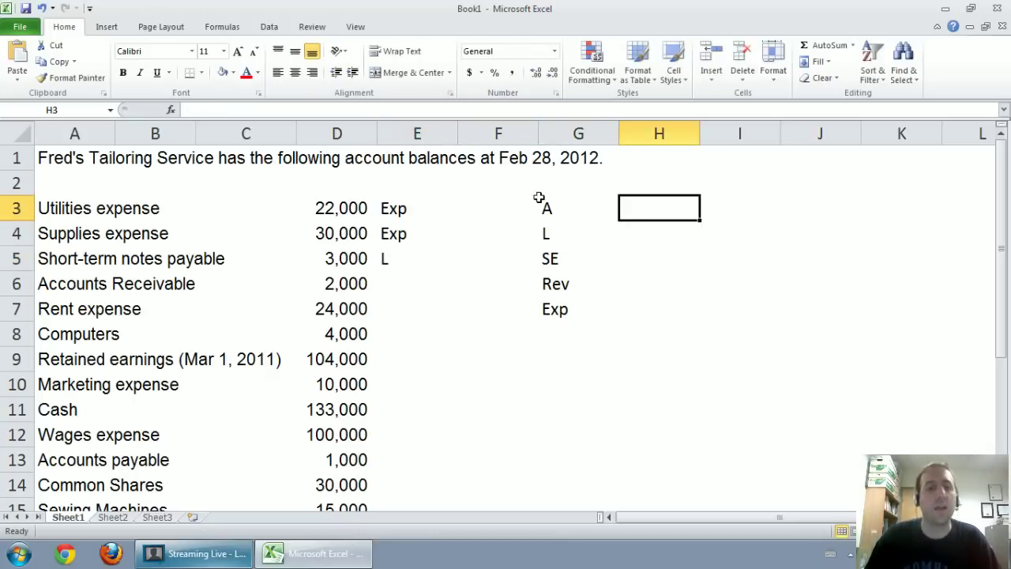
# Step: Write the note 'Current vs L-T' in H3 beside the category labels
pyautogui.write('Current')
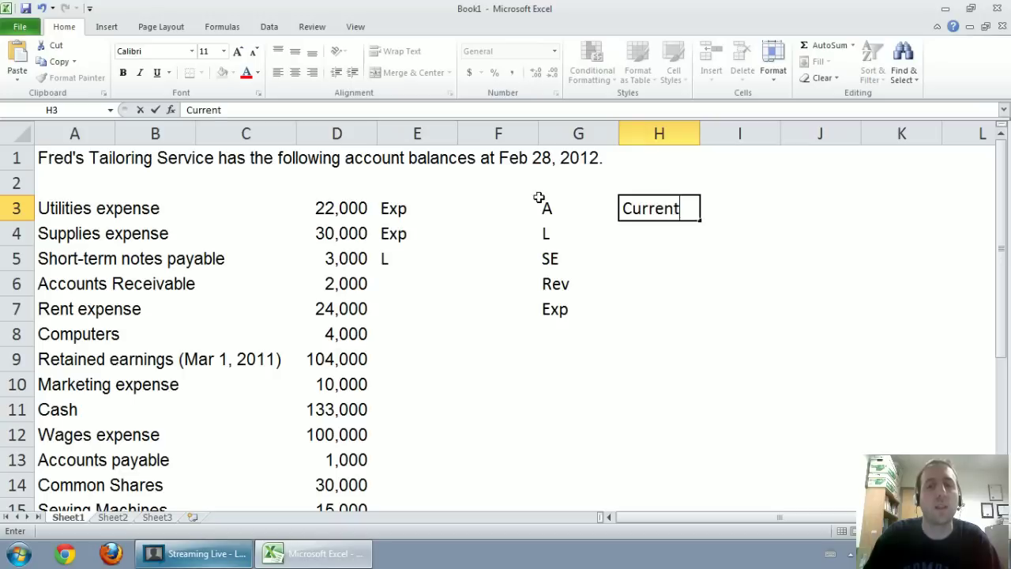
pyautogui.write(' vs ')
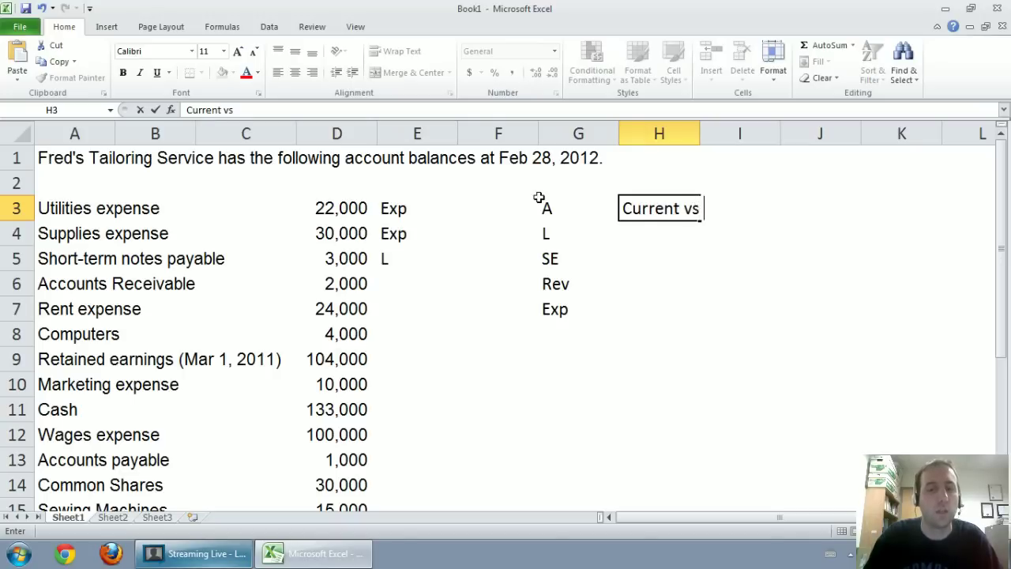
pyautogui.write('L-T')
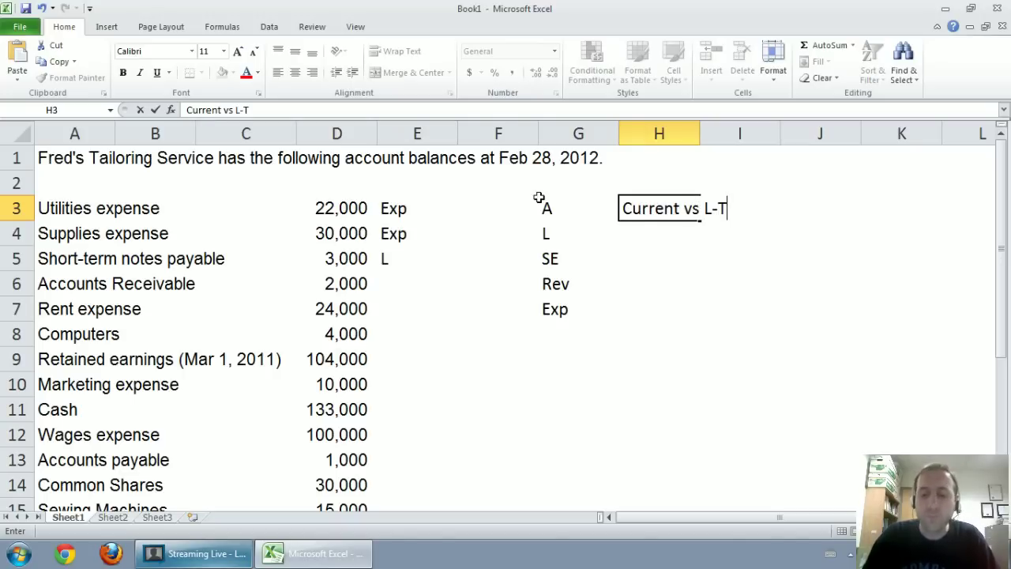
pyautogui.press('Return')
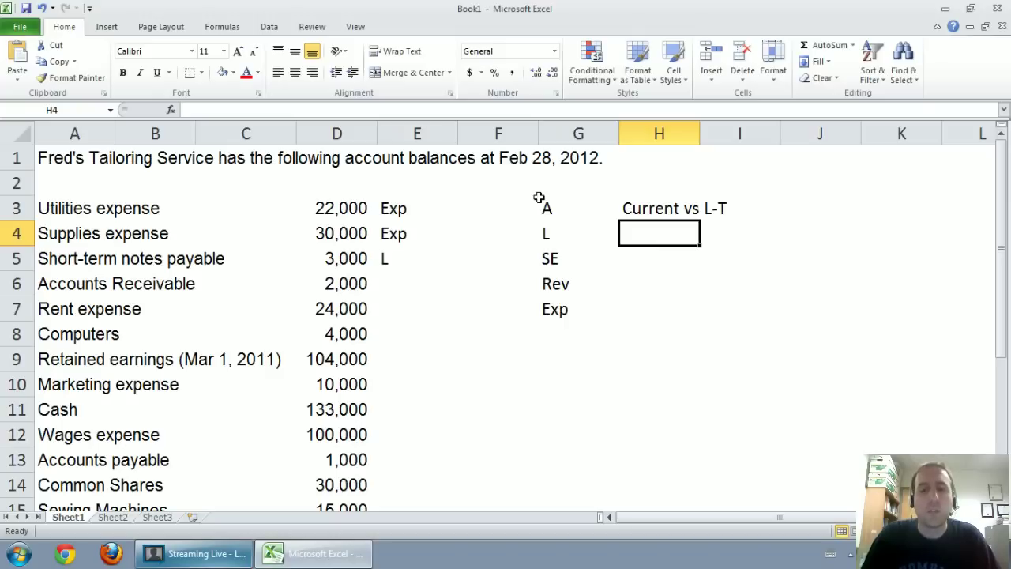
pyautogui.press('Left')
pyautogui.press('Down')
pyautogui.press('Left')
pyautogui.press('Left')
pyautogui.press('Left')
pyautogui.press('Left')
pyautogui.press('Left')
pyautogui.press('Left')
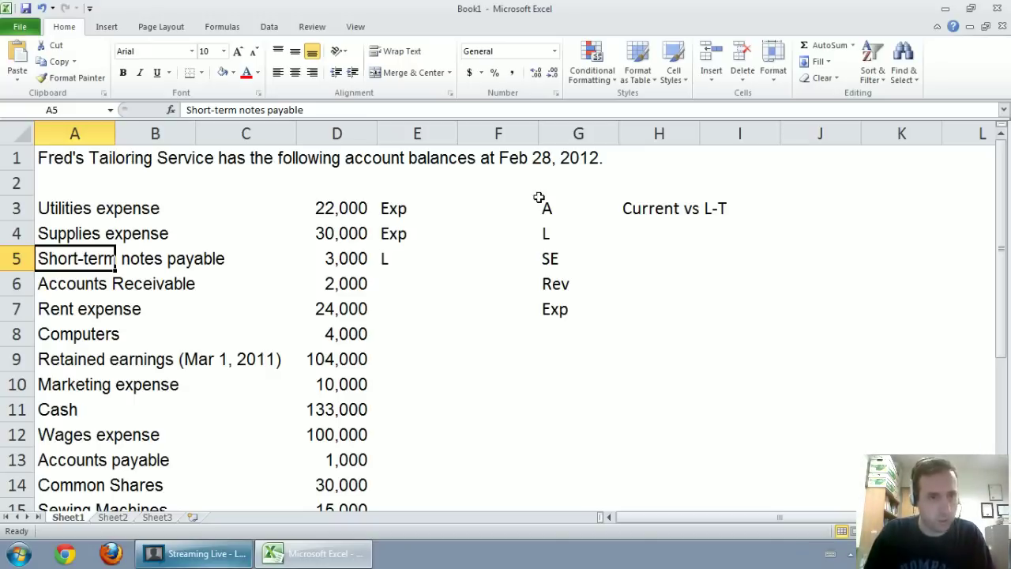
# Step: Classify E5:E7 as L - C, A - C and Exp, and start A - LT in E8, rejecting AutoComplete
pyautogui.press('Right')
pyautogui.press('Right')
pyautogui.press('Right')
pyautogui.press('Right')
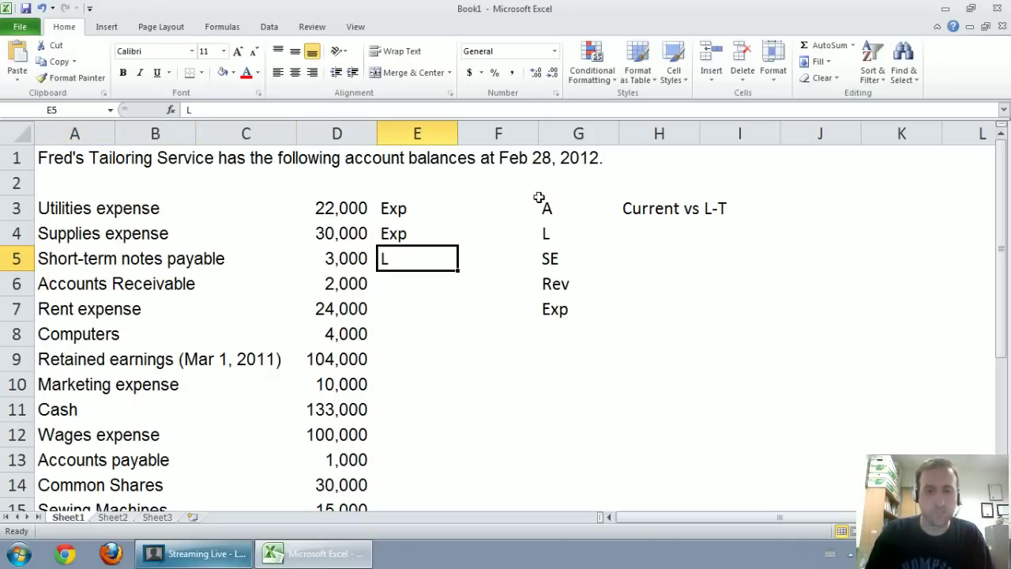
pyautogui.write('L - C')
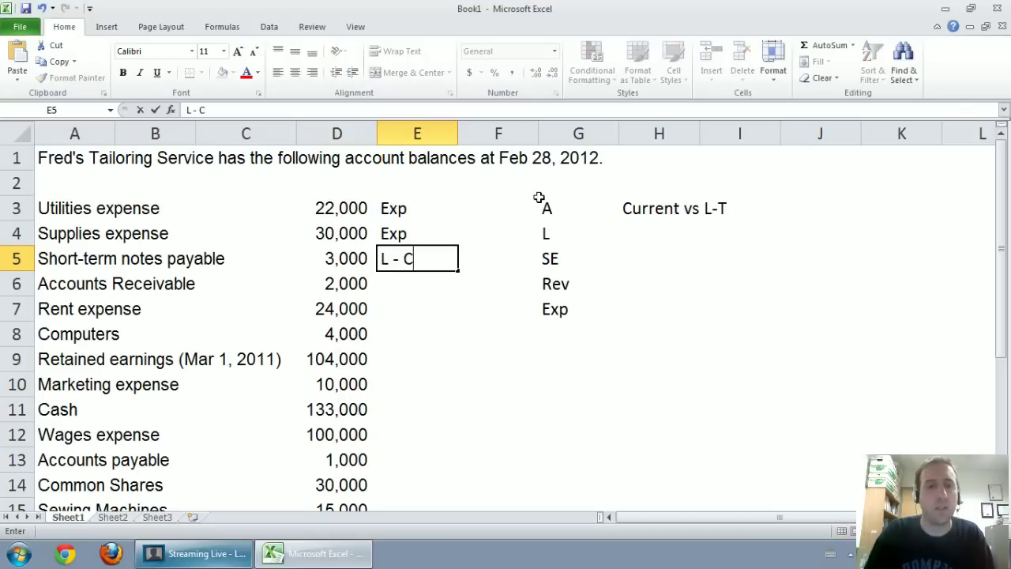
pyautogui.press('Return')
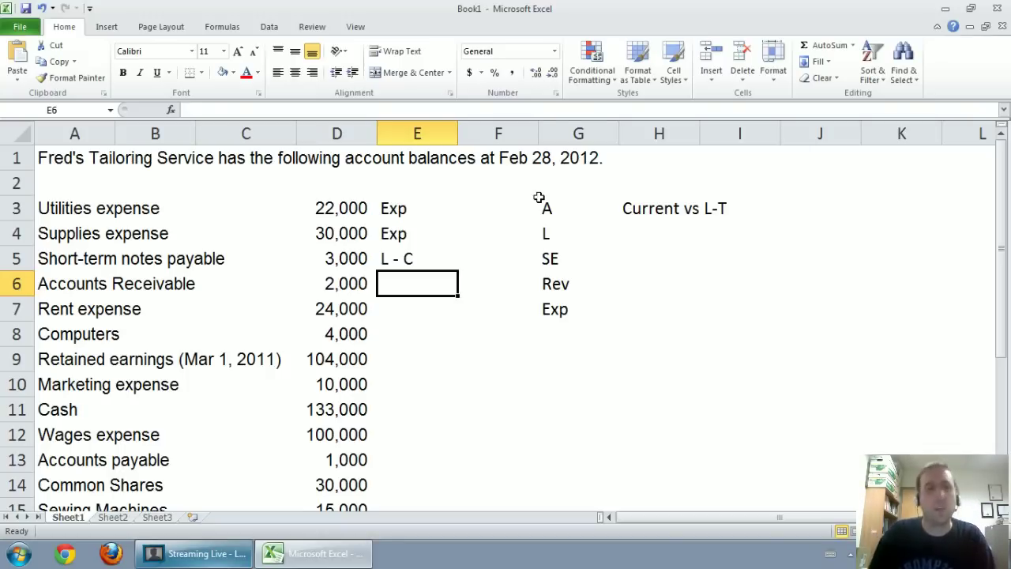
pyautogui.write('A')
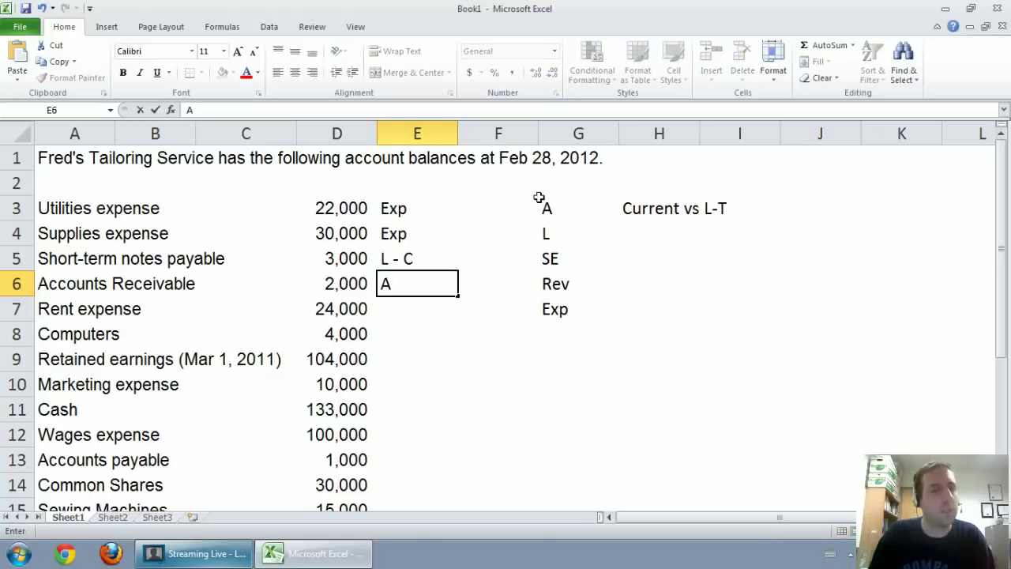
pyautogui.write(' - ')
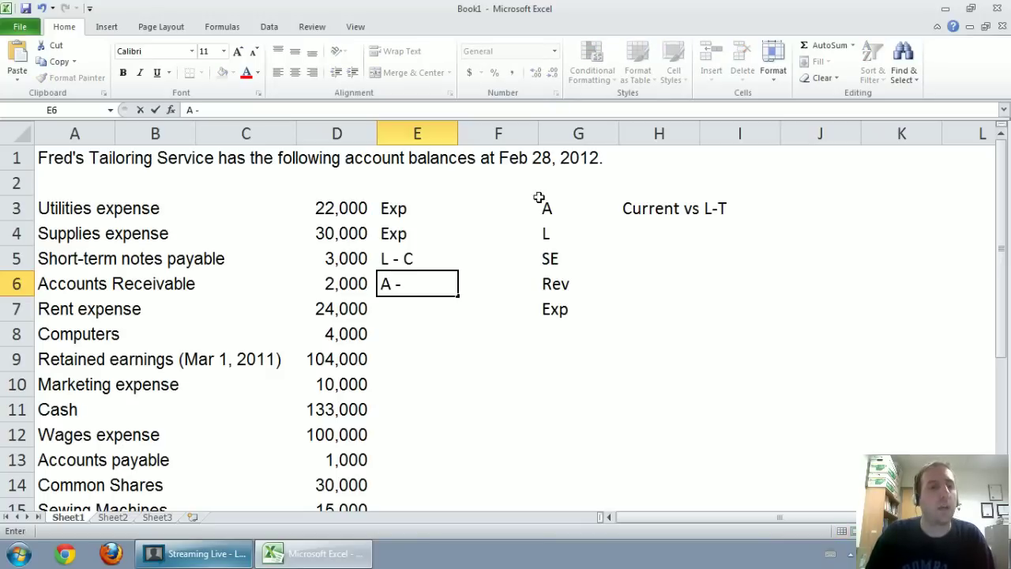
pyautogui.write('C')
pyautogui.press('Return')
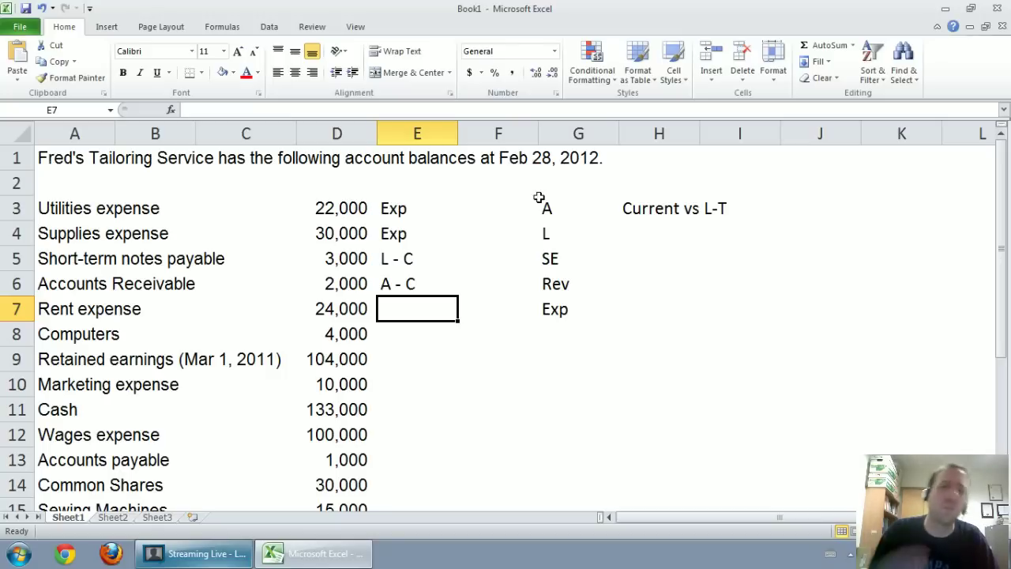
pyautogui.write('Exp')
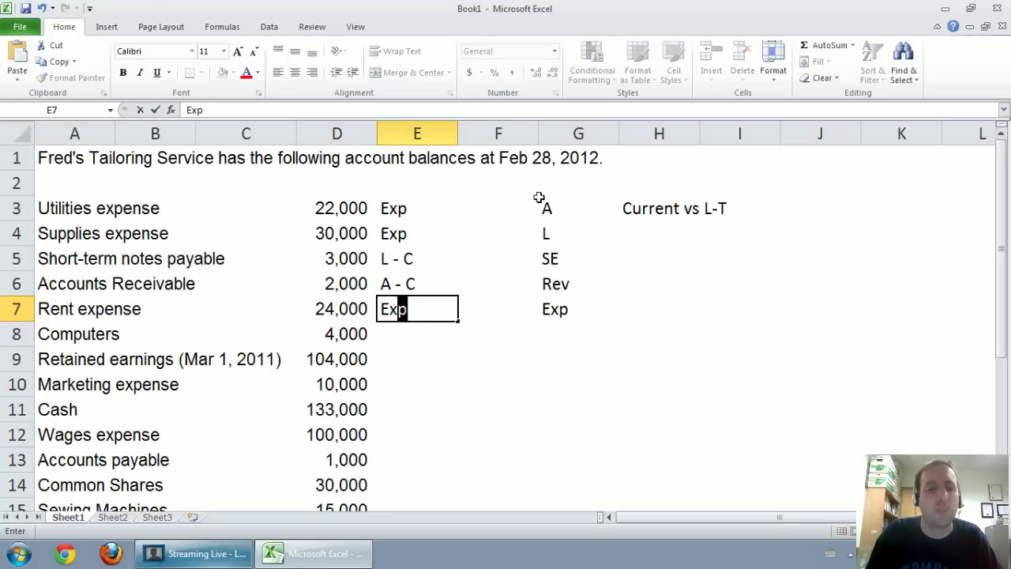
pyautogui.press('Return')
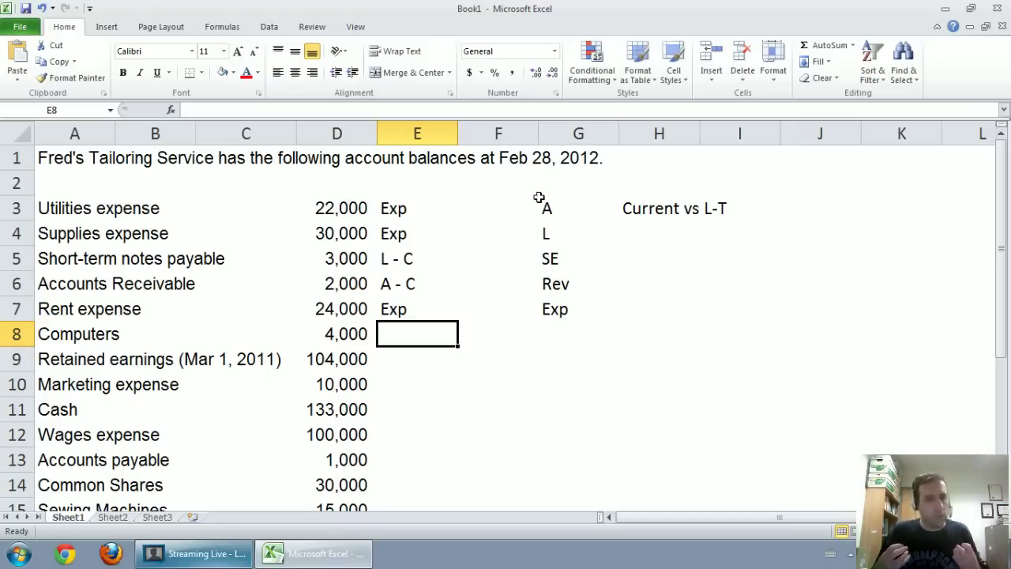
pyautogui.write('A')
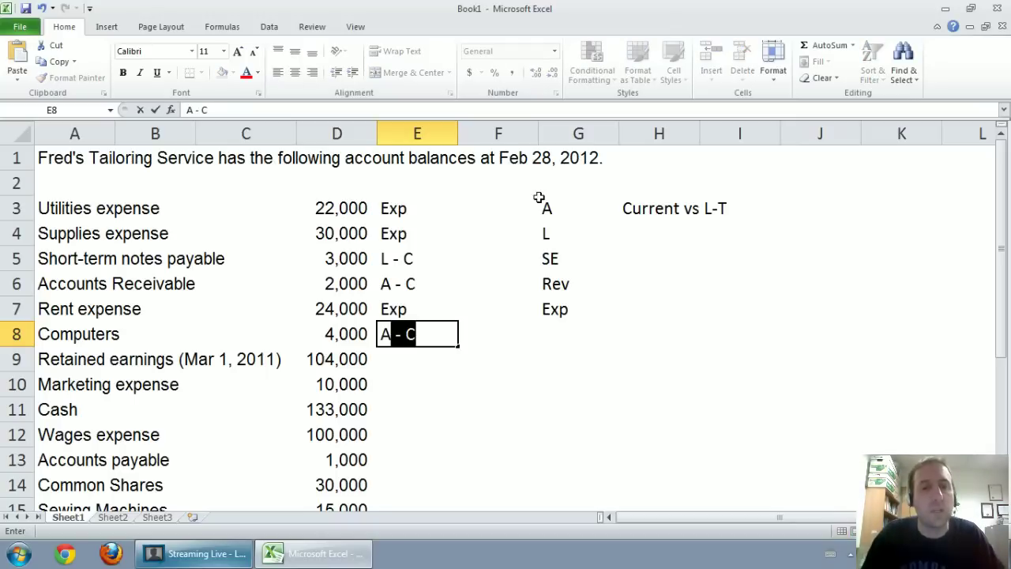
pyautogui.write(' -')
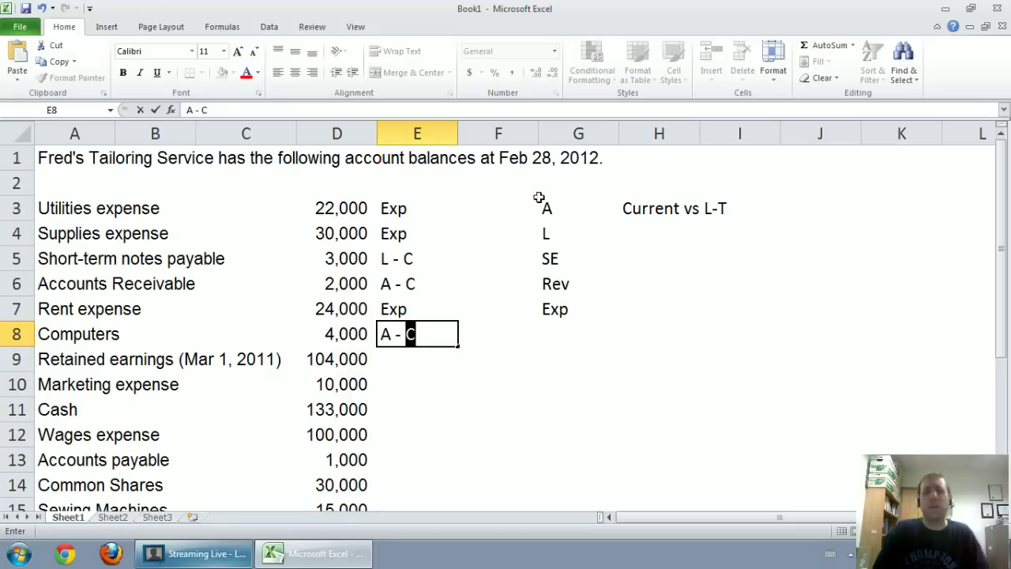
pyautogui.press('BackSpace')
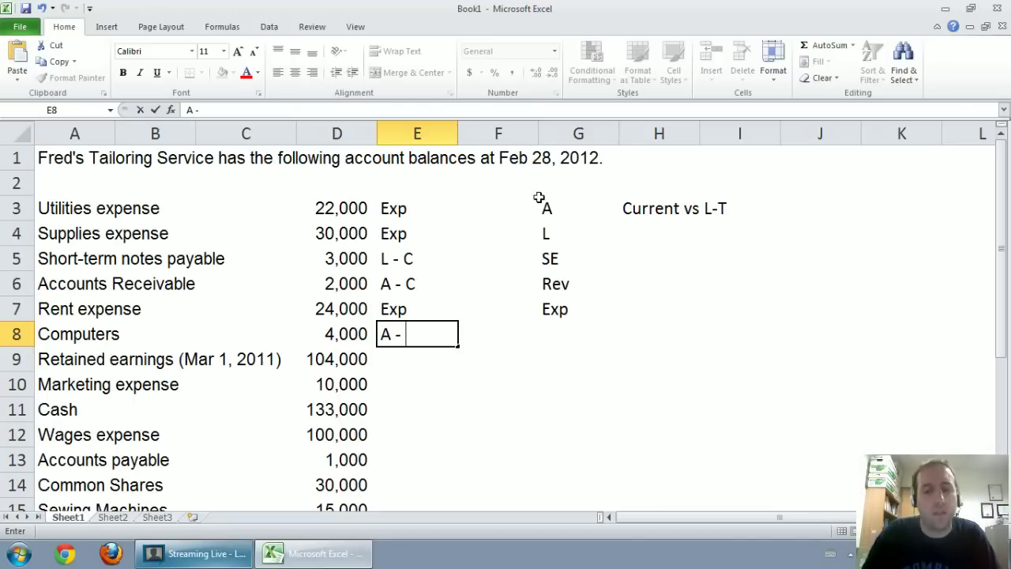
# Step: Classify Computers A - LT, retained earnings SE, marketing Exp, Cash A - C and wages Exp
pyautogui.write('LT')
pyautogui.press('Return')
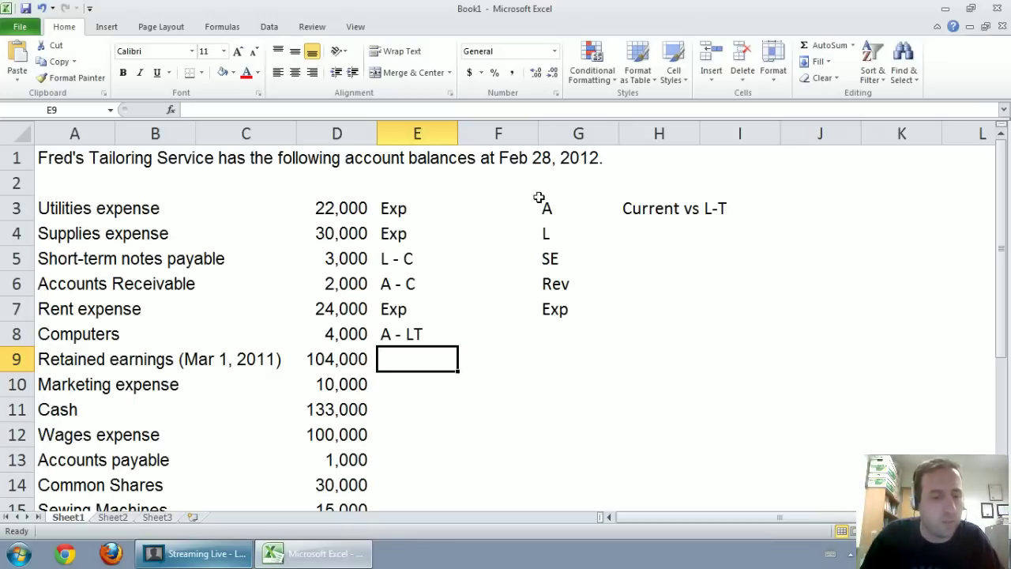
pyautogui.write('SE')
pyautogui.press('Return')
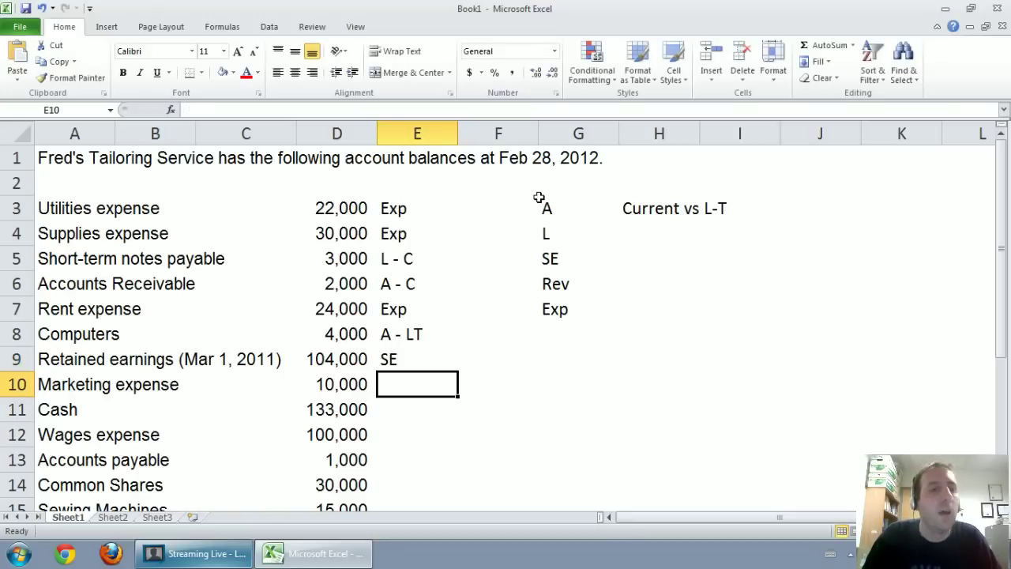
pyautogui.write('Exp')
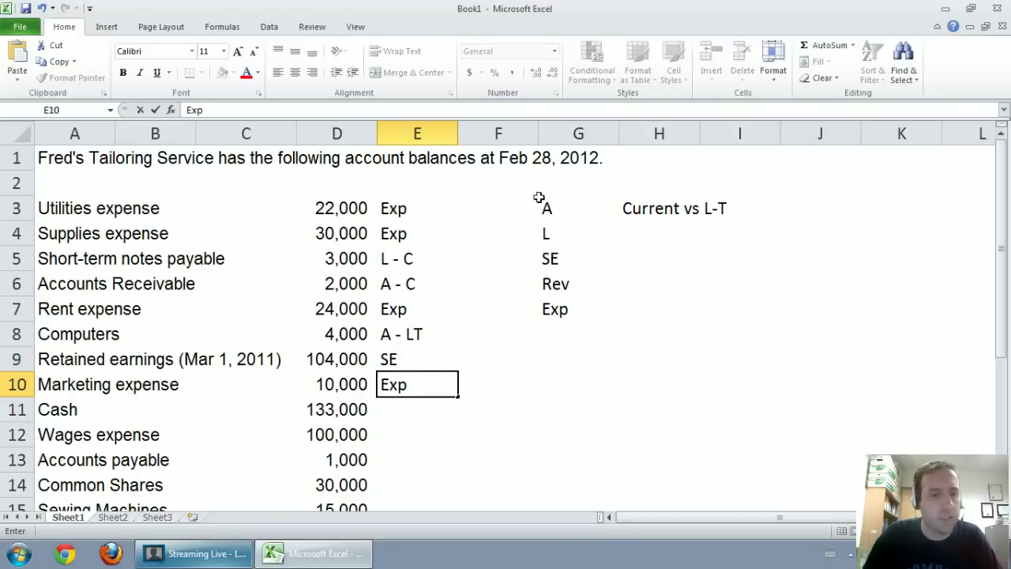
pyautogui.press('Return')
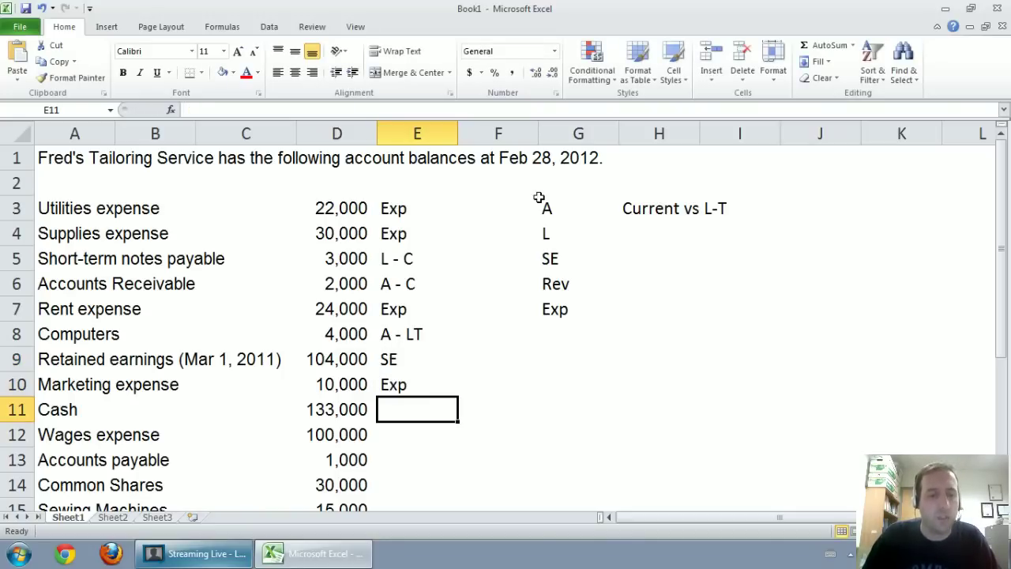
pyautogui.write('A - ')
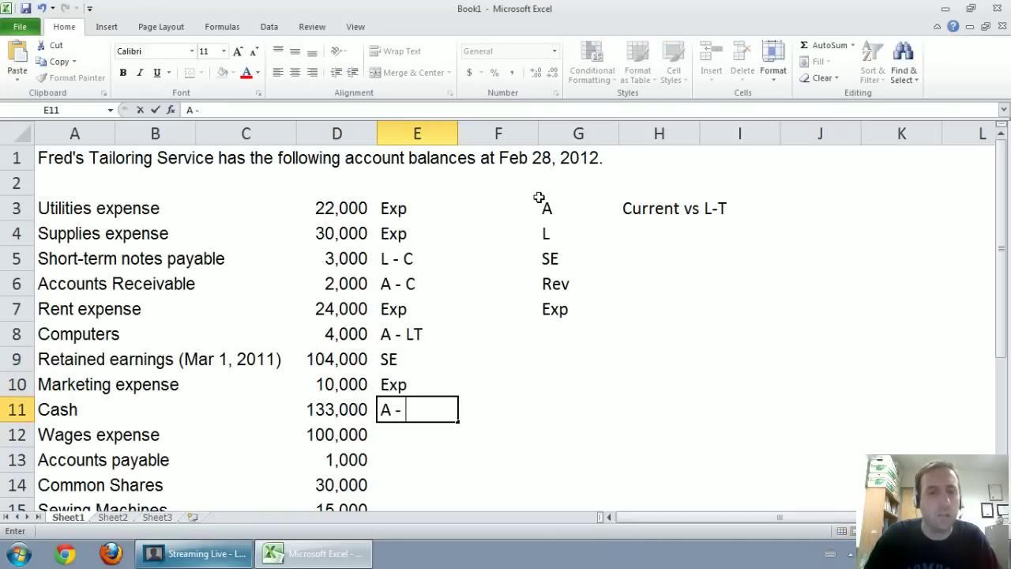
pyautogui.write('C')
pyautogui.press('Return')
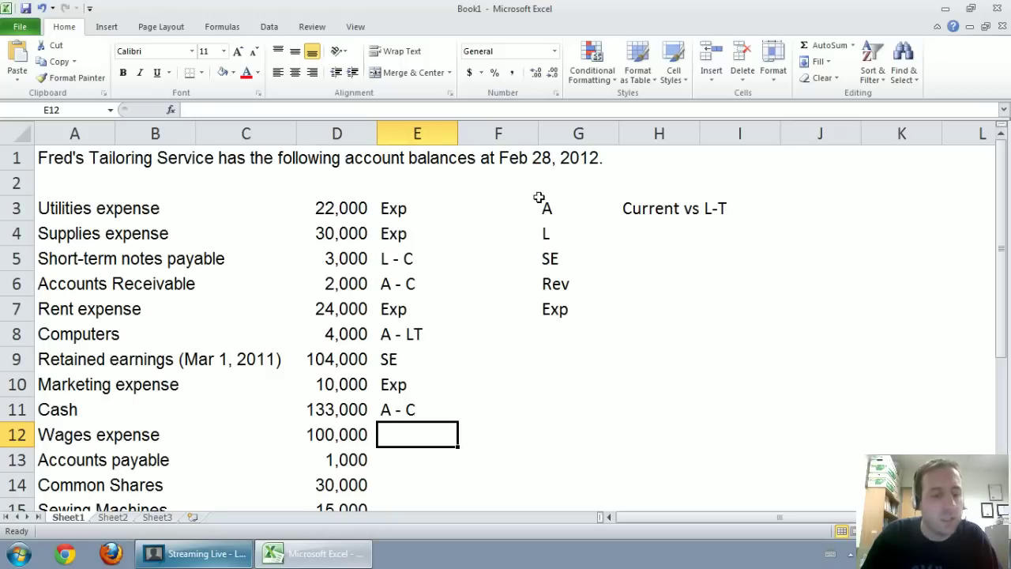
pyautogui.write('Exp')
pyautogui.press('Return')
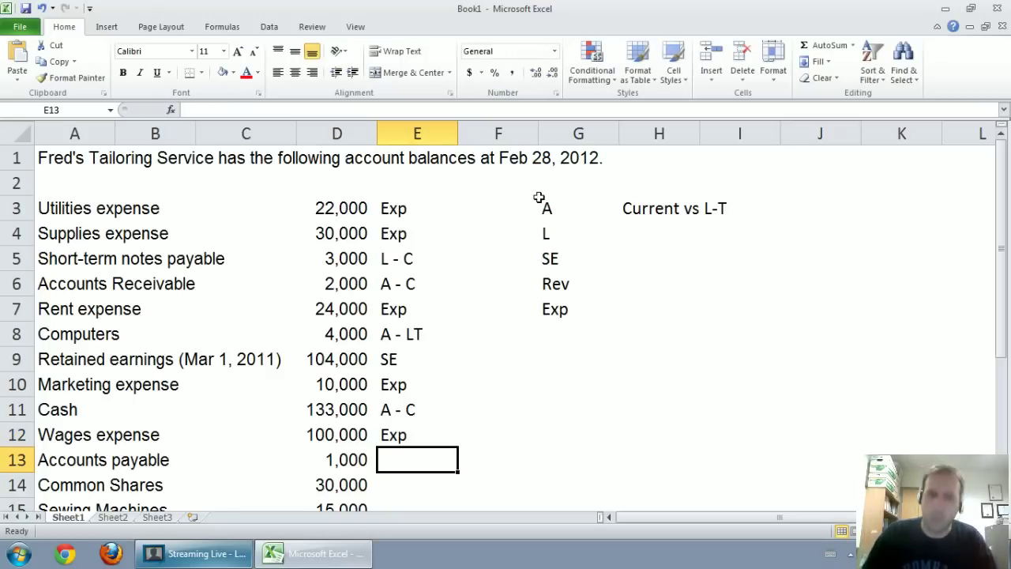
# Step: Classify accounts payable L - C, Common Shares SE, Sewing Machines A - LT, Dividends SE* and Tailoring revenue Rev
pyautogui.write('L -')
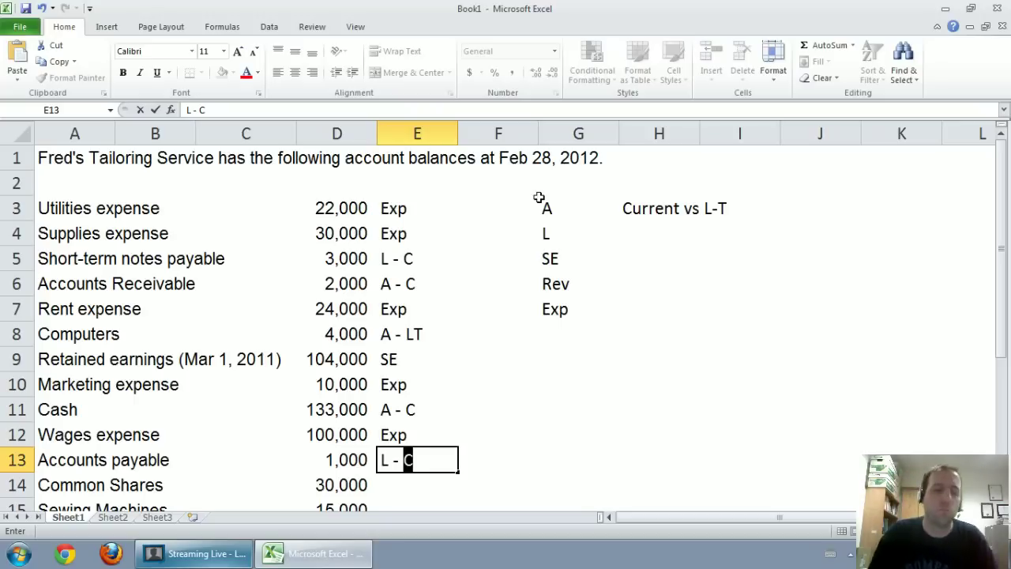
pyautogui.write('C')
pyautogui.press('Return')
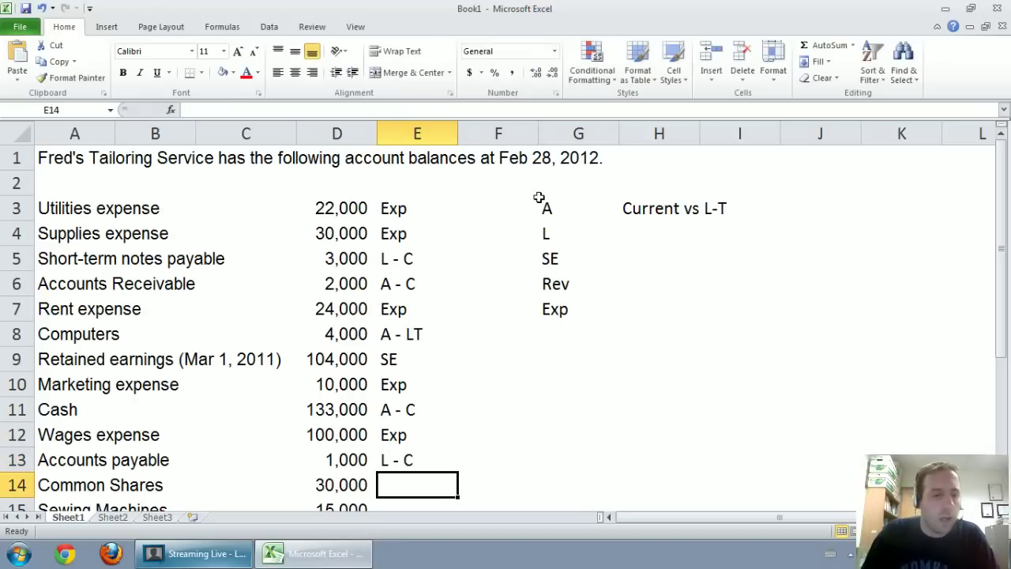
pyautogui.write('SE')
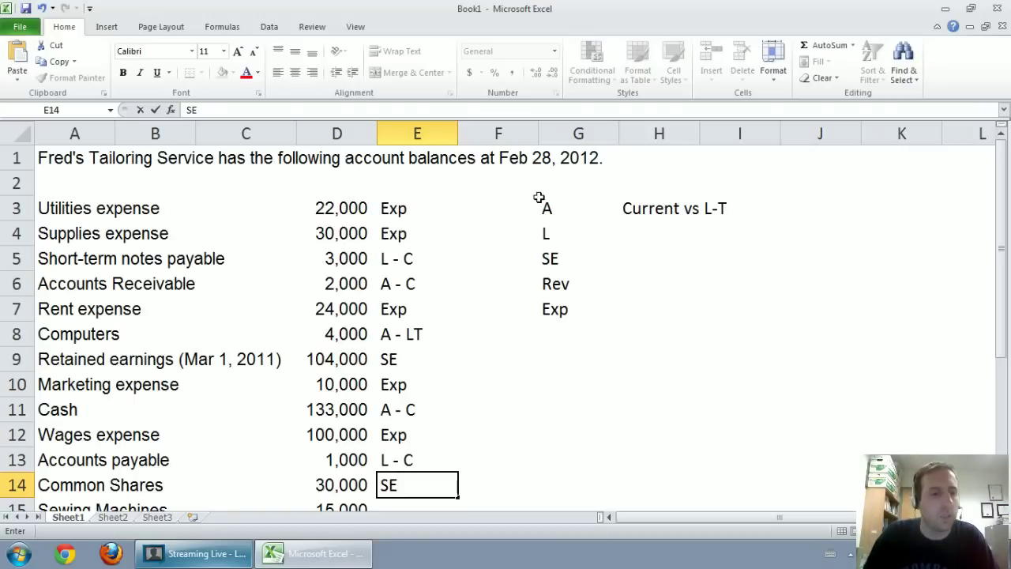
pyautogui.press('Return')
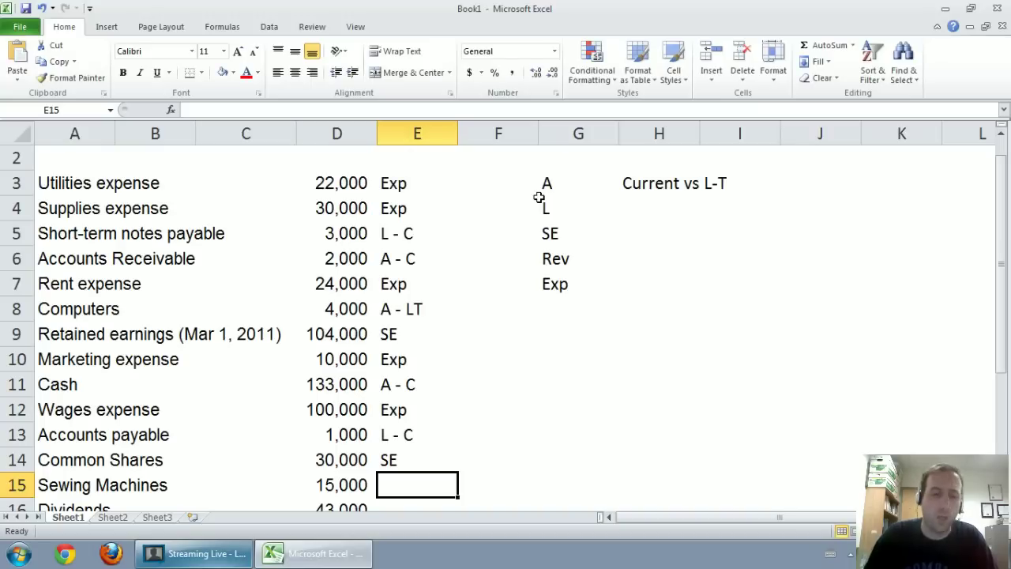
pyautogui.write('A -')
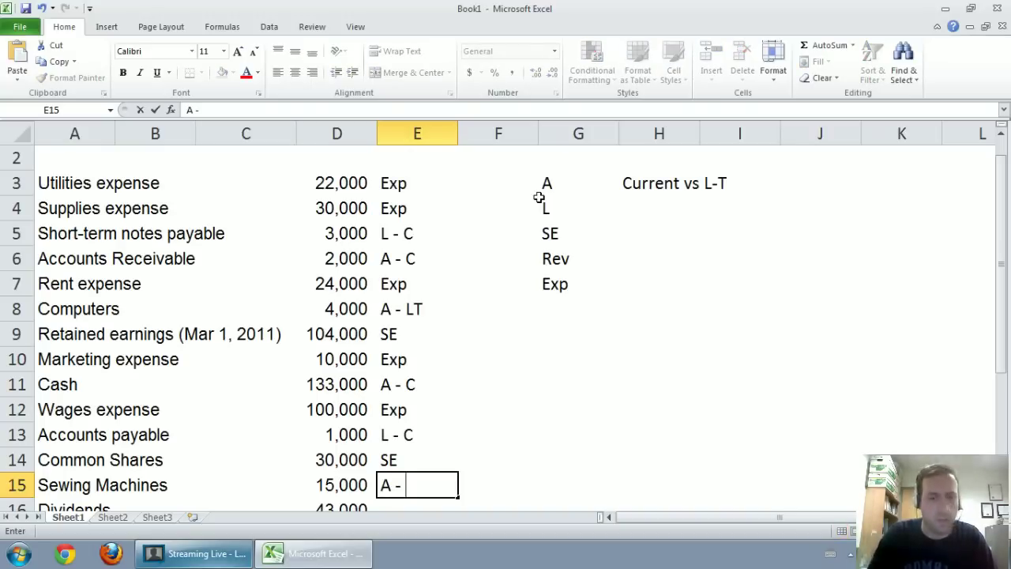
pyautogui.write(' LT')
pyautogui.press('Return')
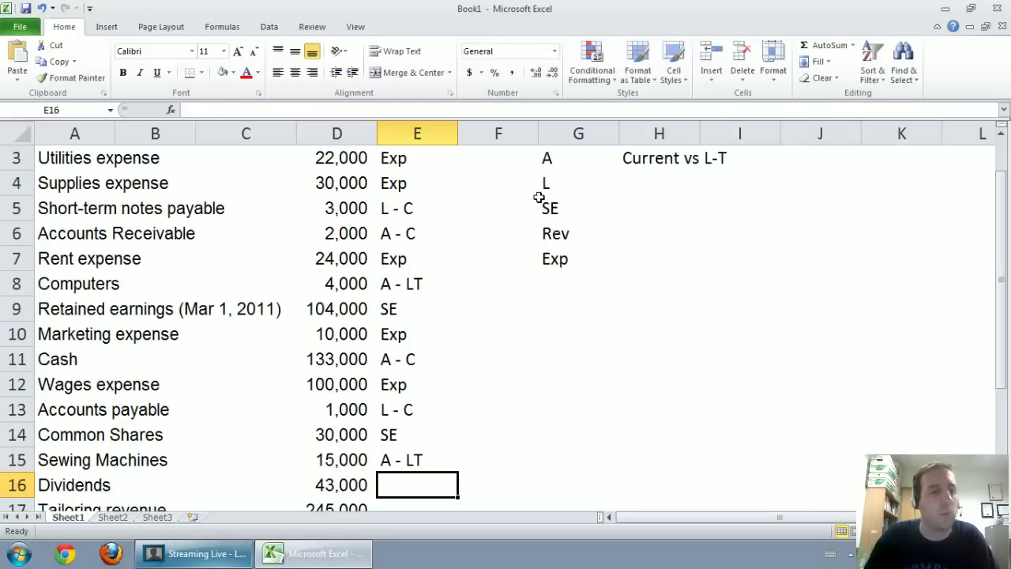
pyautogui.write('SE*')
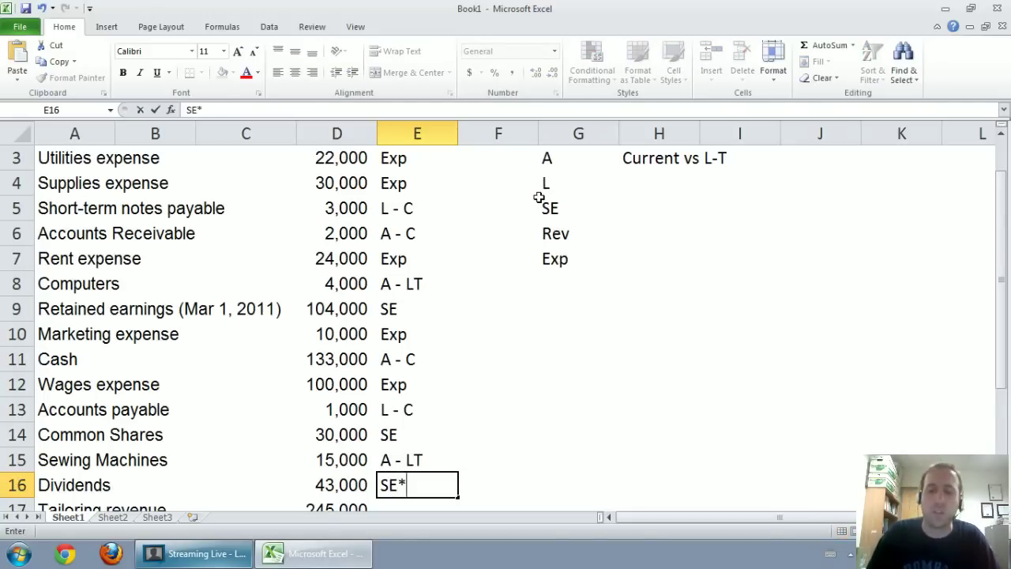
pyautogui.press('Return')
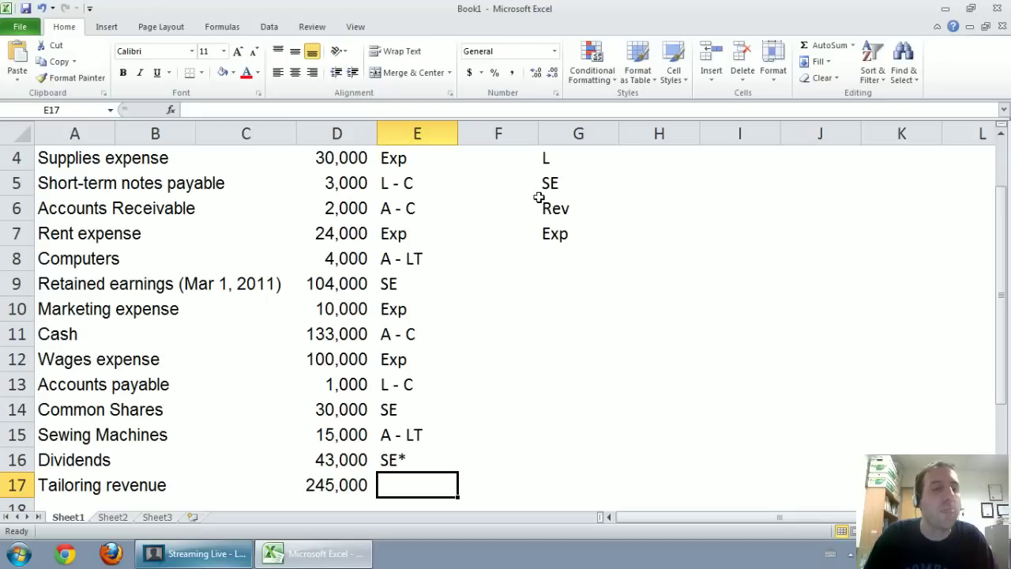
pyautogui.write('Rev')
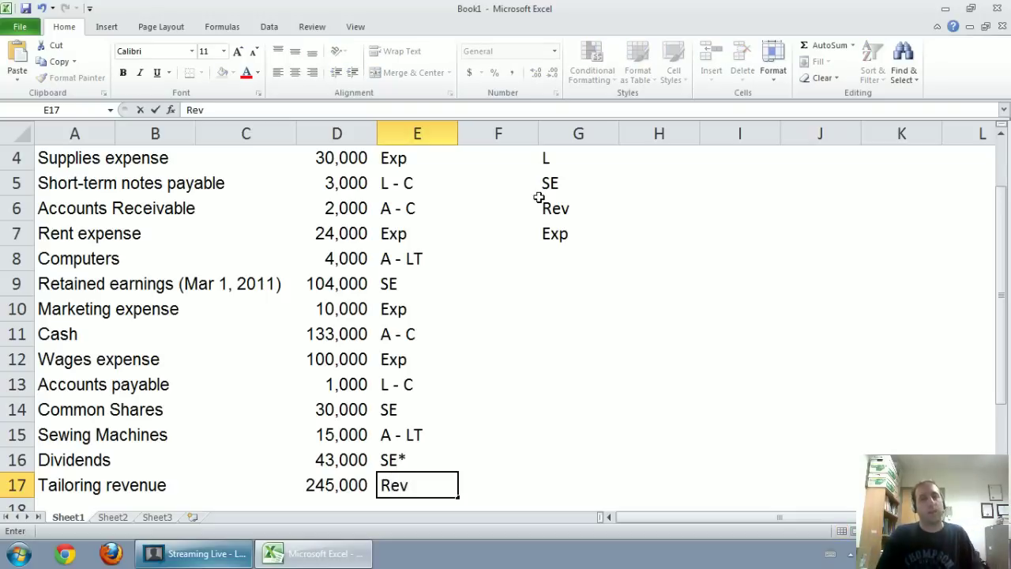
pyautogui.press('Return')
pyautogui.press('Up')
pyautogui.press('Up')
pyautogui.press('Up')
pyautogui.press('Up')
pyautogui.press('Up')
pyautogui.press('Up')
pyautogui.press('Up')
pyautogui.press('Up')
pyautogui.press('Up')
pyautogui.press('Up')
pyautogui.press('Up')
pyautogui.press('Up')
pyautogui.press('Up')
pyautogui.press('Up')
pyautogui.press('Up')
pyautogui.press('Up')
pyautogui.press('Down')
pyautogui.press('Left')
pyautogui.press('Left')
pyautogui.press('Left')
pyautogui.press('Left')
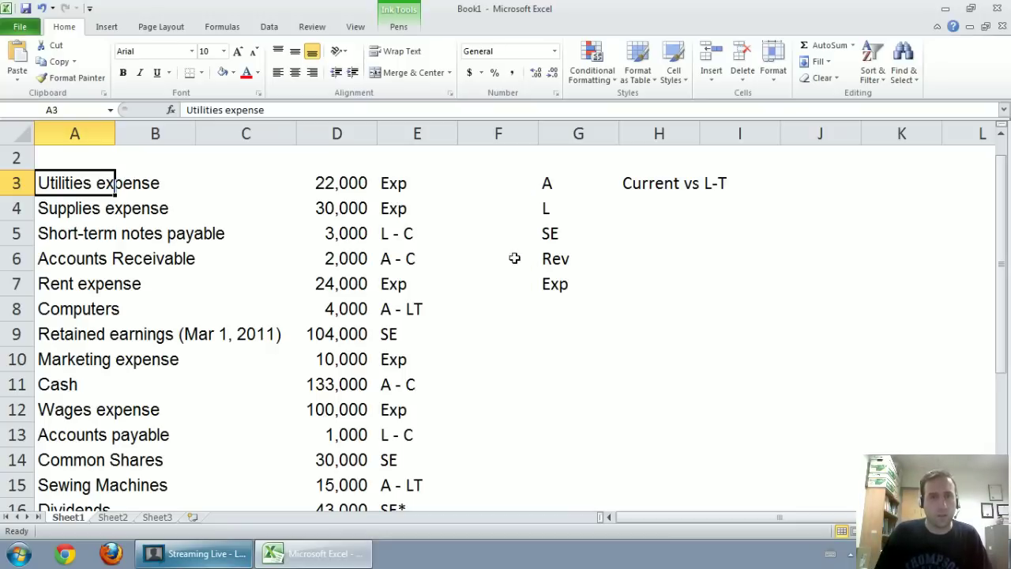
# Step: Handwrite Rev and −Exp in ink beside the category labels
pyautogui.click(397, 28)
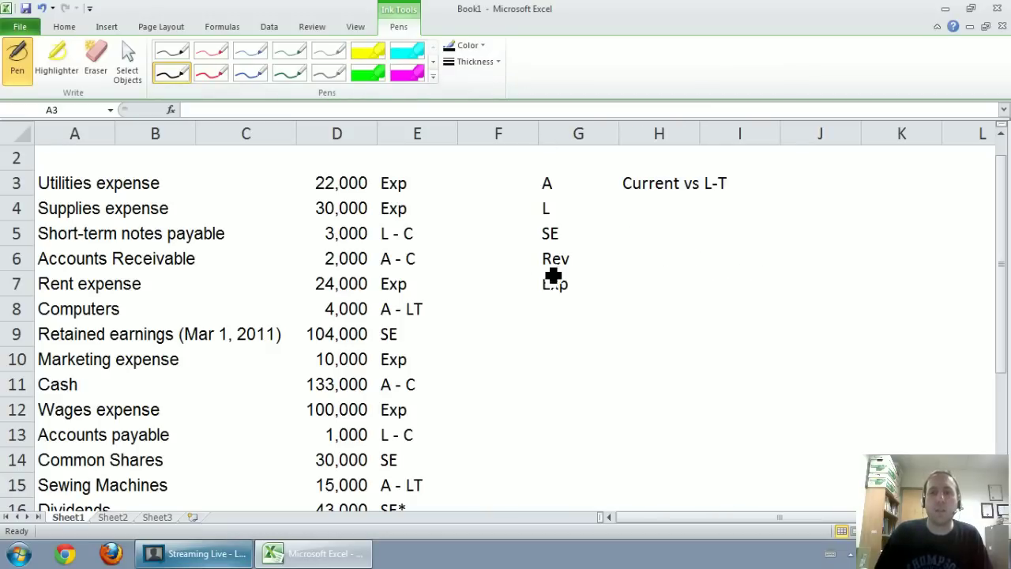
pyautogui.moveTo(679, 224)
pyautogui.mouseDown()
pyautogui.moveTo(690, 242)
pyautogui.moveTo(723, 246)
pyautogui.moveTo(746, 221)
pyautogui.mouseUp()
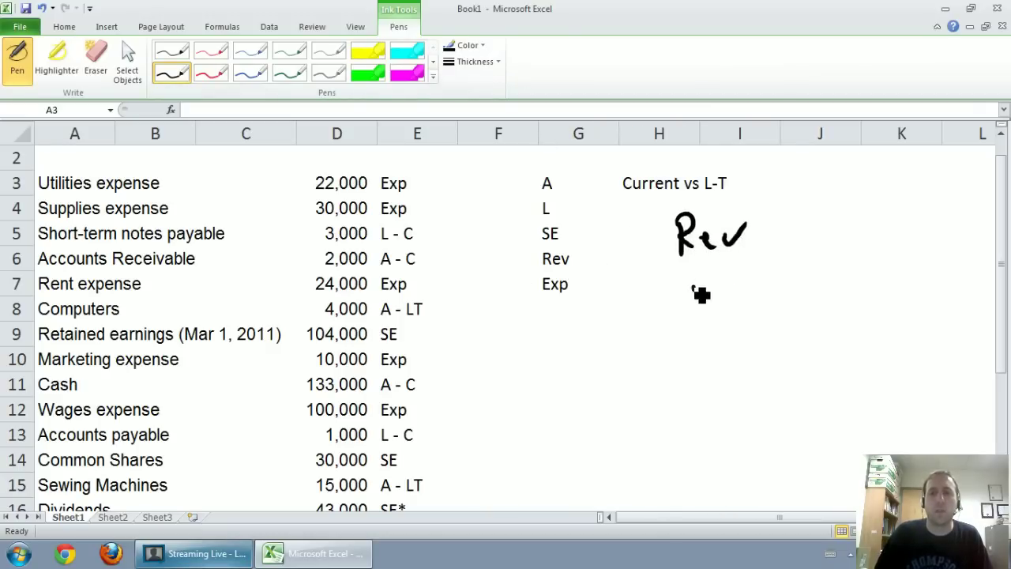
pyautogui.moveTo(695, 283)
pyautogui.mouseDown()
pyautogui.moveTo(693, 295)
pyautogui.moveTo(720, 314)
pyautogui.moveTo(707, 316)
pyautogui.mouseUp()
pyautogui.moveTo(731, 293); pyautogui.dragTo(753, 303)
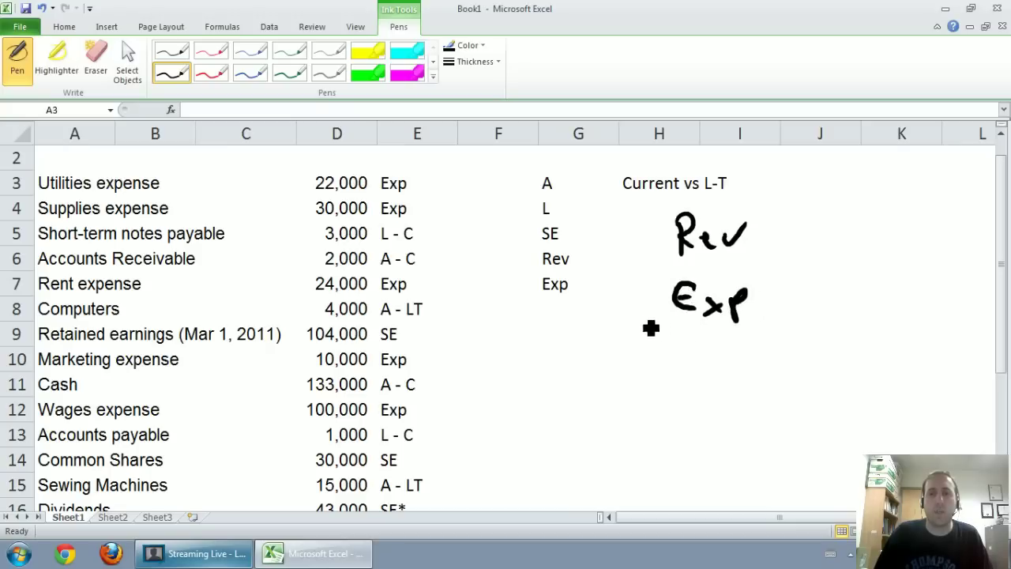
pyautogui.moveTo(630, 307); pyautogui.dragTo(654, 307)
# Step: Draw the total line, write NI double-underlined, and label it Net income
pyautogui.moveTo(608, 334); pyautogui.dragTo(787, 334)
pyautogui.moveTo(669, 355)
pyautogui.mouseDown()
pyautogui.moveTo(678, 383)
pyautogui.moveTo(754, 353)
pyautogui.mouseUp()
pyautogui.moveTo(727, 357); pyautogui.dragTo(725, 380)
pyautogui.moveTo(707, 382); pyautogui.dragTo(744, 380)
pyautogui.moveTo(659, 389); pyautogui.dragTo(752, 383)
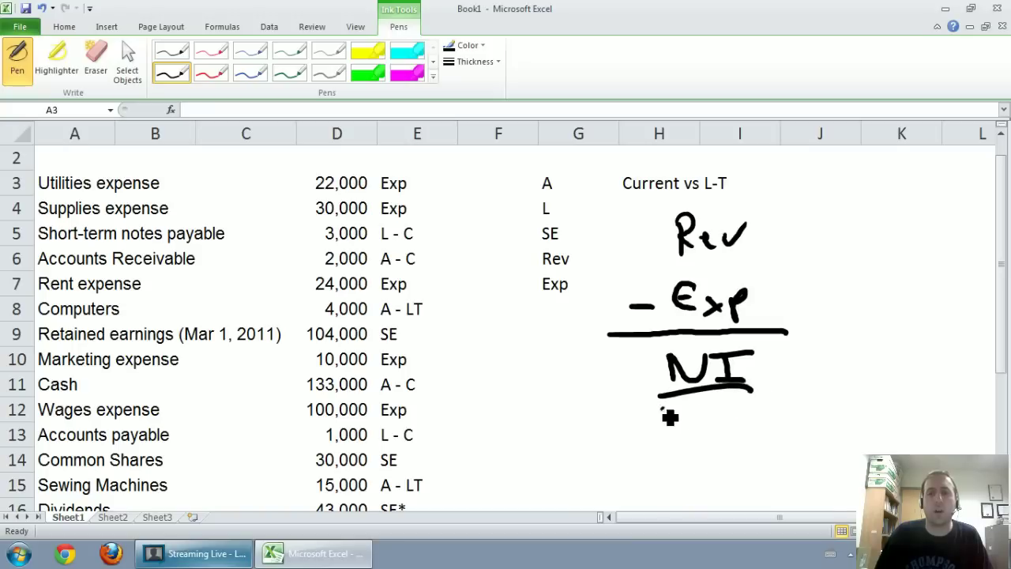
pyautogui.moveTo(660, 409); pyautogui.dragTo(734, 403)
pyautogui.moveTo(790, 387)
pyautogui.mouseDown()
pyautogui.moveTo(797, 360)
pyautogui.moveTo(812, 385)
pyautogui.moveTo(837, 352)
pyautogui.moveTo(864, 352)
pyautogui.moveTo(878, 381)
pyautogui.moveTo(936, 365)
pyautogui.moveTo(946, 379)
pyautogui.mouseUp()
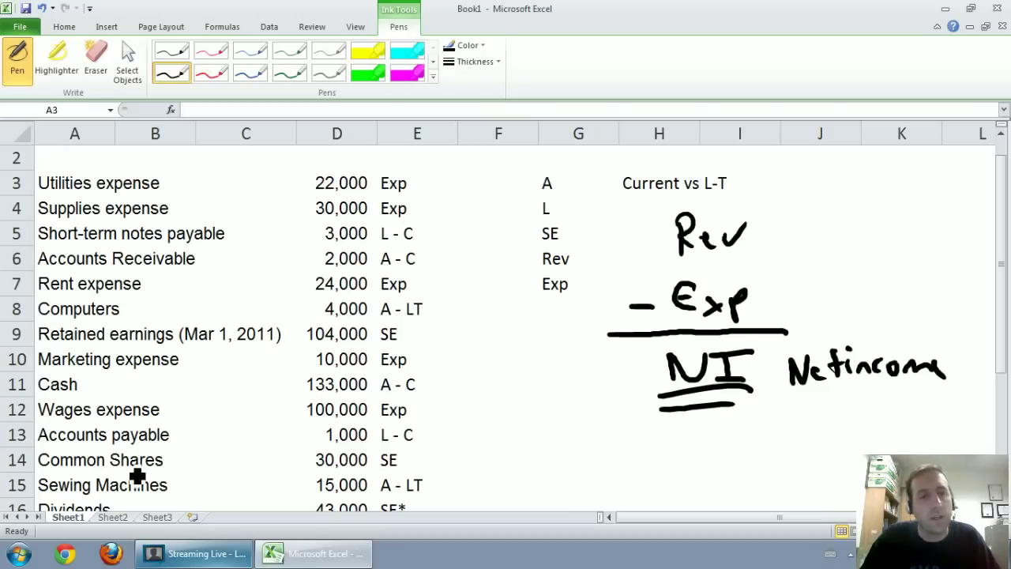
# Step: On Sheet3, handwrite Fred's Tailoring Service in black ink as the heading's first line
pyautogui.click(120, 520)
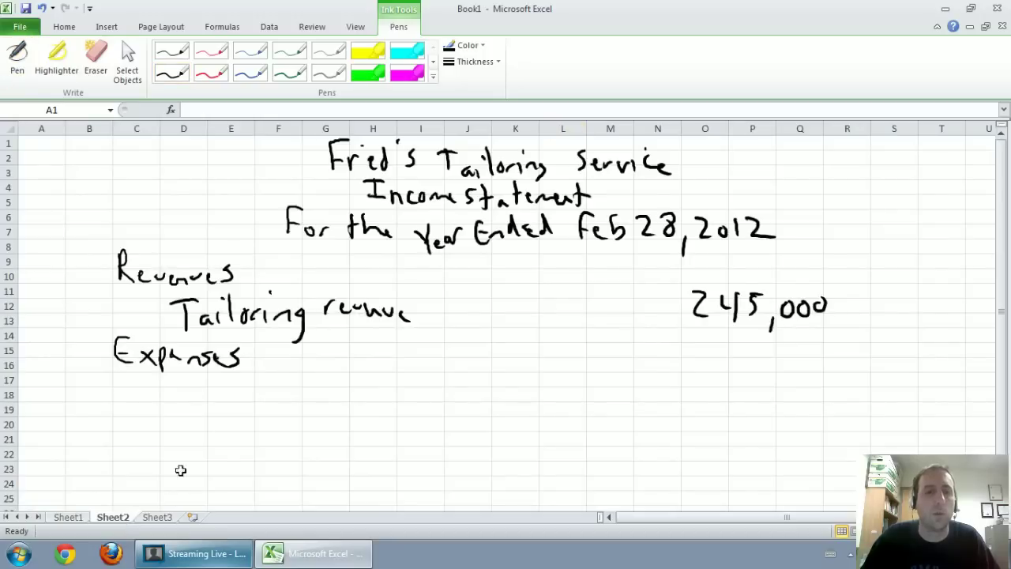
pyautogui.click(171, 518)
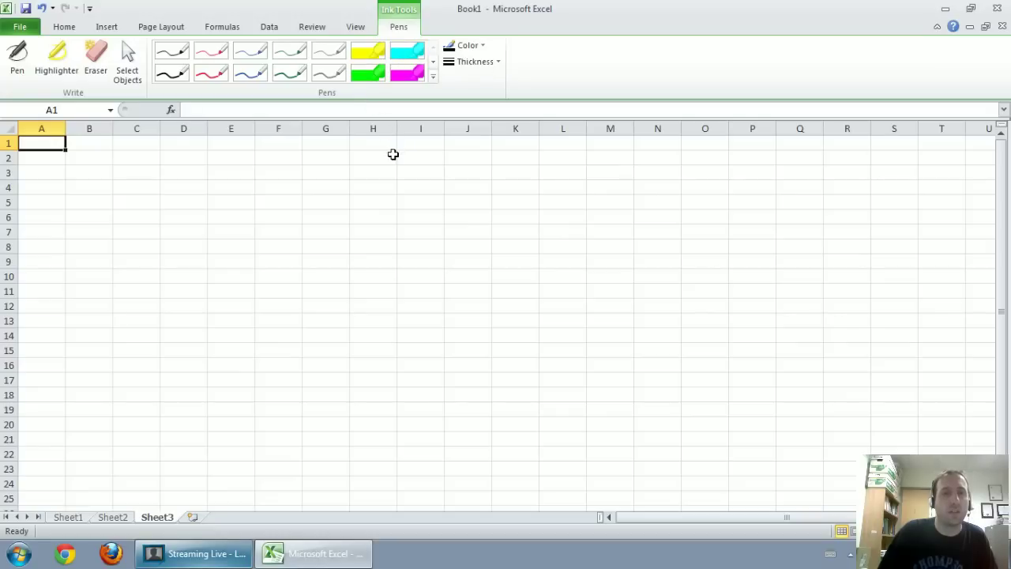
pyautogui.click(172, 72)
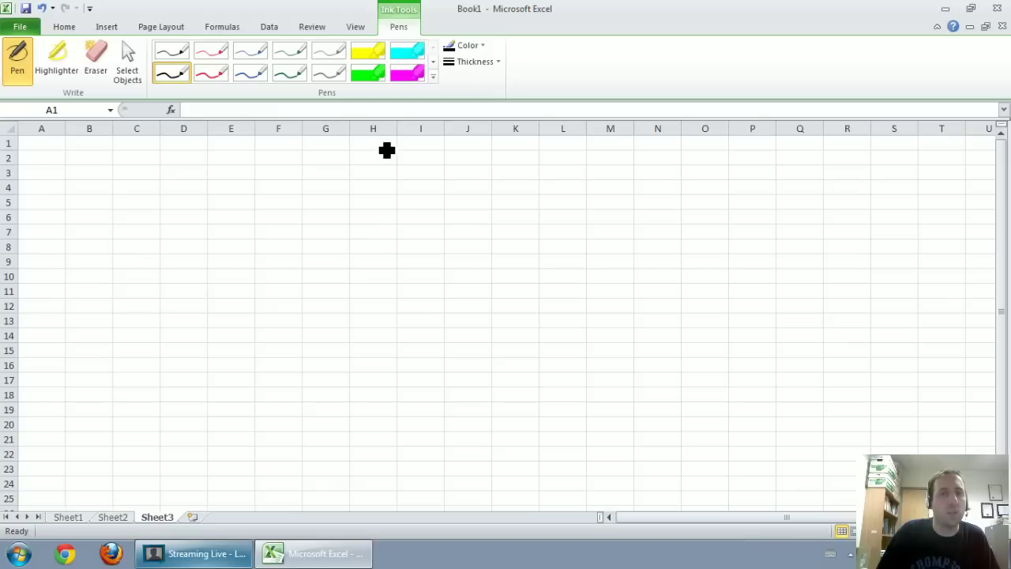
pyautogui.moveTo(363, 139)
pyautogui.mouseDown()
pyautogui.moveTo(342, 176)
pyautogui.moveTo(360, 158)
pyautogui.moveTo(404, 170)
pyautogui.moveTo(420, 147)
pyautogui.moveTo(411, 155)
pyautogui.mouseUp()
pyautogui.moveTo(431, 160); pyautogui.dragTo(422, 174)
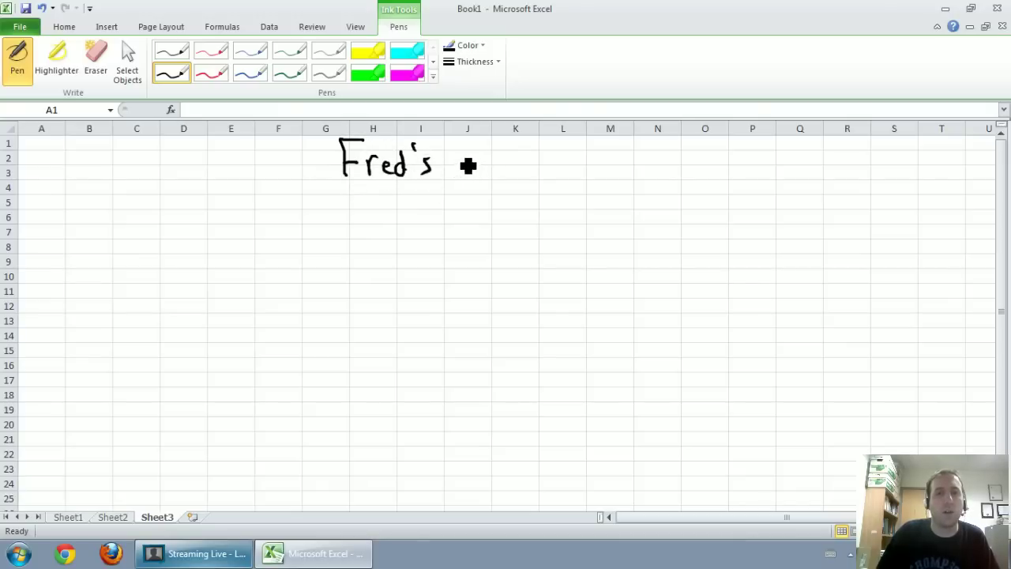
pyautogui.moveTo(456, 145); pyautogui.dragTo(491, 142)
pyautogui.moveTo(473, 143)
pyautogui.mouseDown()
pyautogui.moveTo(476, 173)
pyautogui.moveTo(510, 170)
pyautogui.mouseUp()
pyautogui.moveTo(513, 142)
pyautogui.mouseDown()
pyautogui.moveTo(518, 173)
pyautogui.moveTo(580, 163)
pyautogui.moveTo(589, 181)
pyautogui.moveTo(572, 189)
pyautogui.mouseUp()
pyautogui.moveTo(629, 148)
pyautogui.mouseDown()
pyautogui.moveTo(611, 174)
pyautogui.moveTo(673, 166)
pyautogui.moveTo(708, 177)
pyautogui.mouseUp()
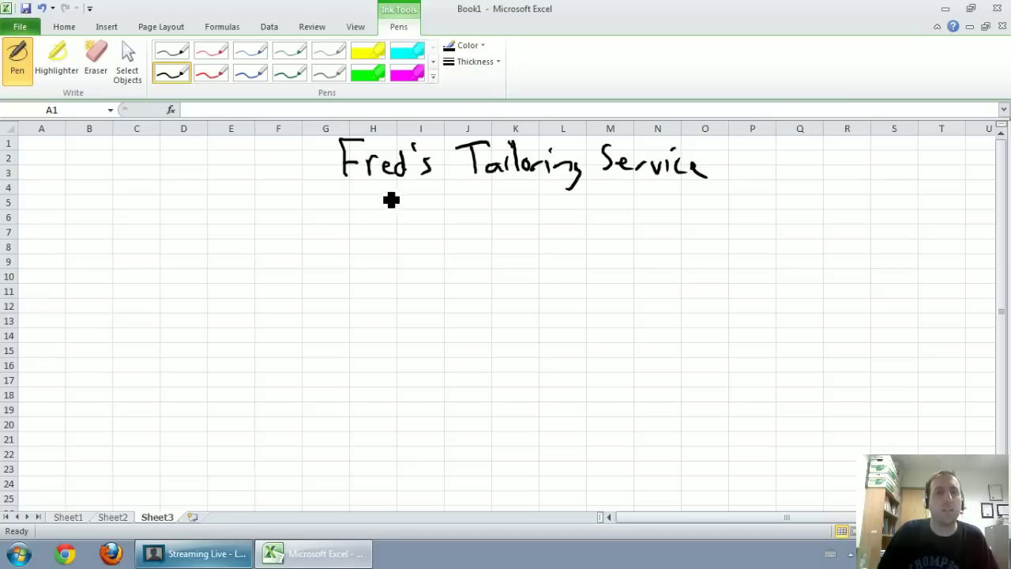
# Step: Handwrite 'Income Statement' and 'For the Year Ended Feb 28, 2012' below the company name
pyautogui.moveTo(376, 184)
pyautogui.mouseDown()
pyautogui.moveTo(376, 208)
pyautogui.moveTo(387, 185)
pyautogui.moveTo(395, 207)
pyautogui.mouseUp()
pyautogui.moveTo(400, 208); pyautogui.dragTo(512, 204)
pyautogui.moveTo(534, 191)
pyautogui.mouseDown()
pyautogui.moveTo(560, 211)
pyautogui.moveTo(605, 201)
pyautogui.moveTo(640, 213)
pyautogui.moveTo(671, 200)
pyautogui.mouseUp()
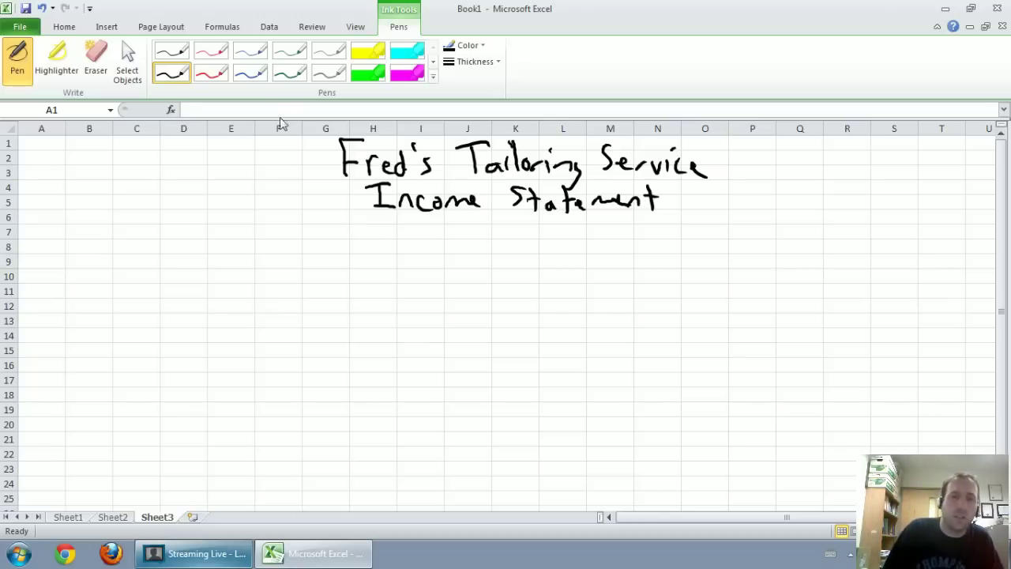
pyautogui.moveTo(352, 213)
pyautogui.mouseDown()
pyautogui.moveTo(336, 242)
pyautogui.moveTo(451, 237)
pyautogui.moveTo(474, 226)
pyautogui.moveTo(481, 251)
pyautogui.moveTo(587, 249)
pyautogui.moveTo(609, 238)
pyautogui.mouseUp()
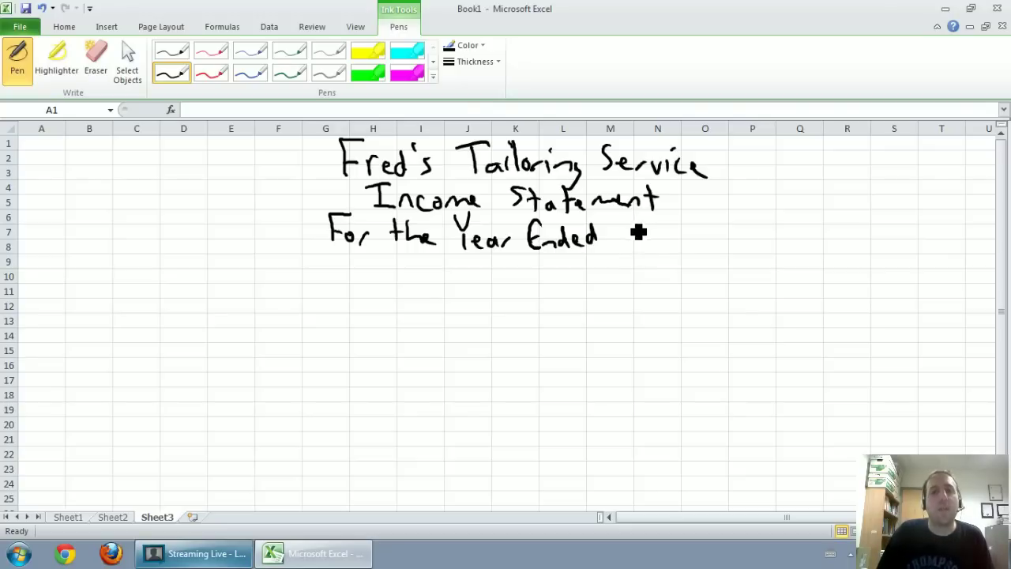
pyautogui.moveTo(622, 221); pyautogui.dragTo(623, 248)
pyautogui.moveTo(622, 221)
pyautogui.mouseDown()
pyautogui.moveTo(636, 247)
pyautogui.moveTo(634, 234)
pyautogui.mouseUp()
pyautogui.moveTo(639, 242); pyautogui.dragTo(655, 246)
pyautogui.moveTo(660, 222)
pyautogui.mouseDown()
pyautogui.moveTo(671, 248)
pyautogui.moveTo(702, 225)
pyautogui.moveTo(710, 251)
pyautogui.moveTo(723, 229)
pyautogui.moveTo(735, 258)
pyautogui.moveTo(774, 253)
pyautogui.mouseUp()
pyautogui.moveTo(784, 232)
pyautogui.mouseDown()
pyautogui.moveTo(796, 250)
pyautogui.moveTo(815, 248)
pyautogui.mouseUp()
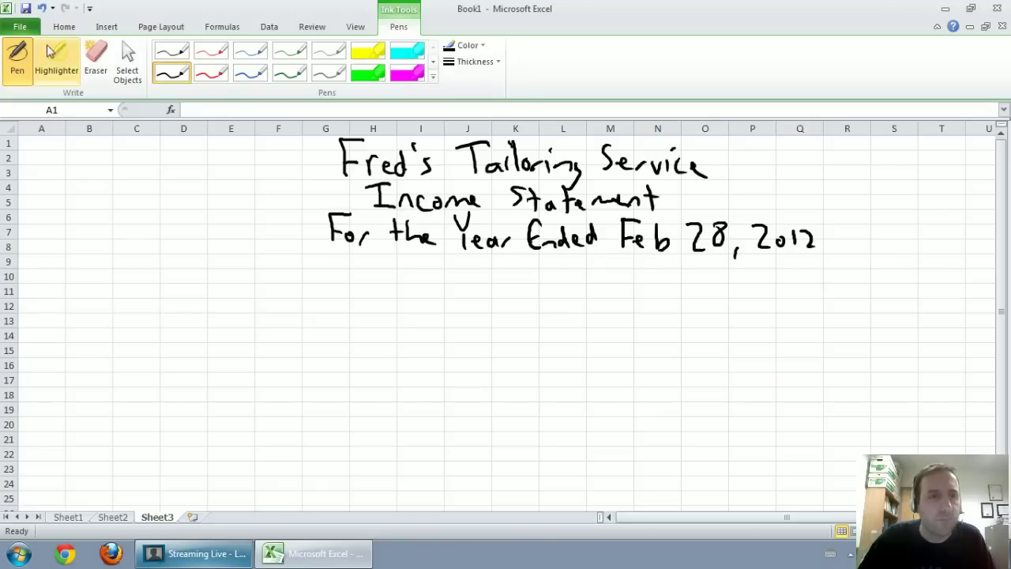
# Step: Back on Sheet1, shade the Utilities and Supplies expense rows yellow
pyautogui.click(75, 518)
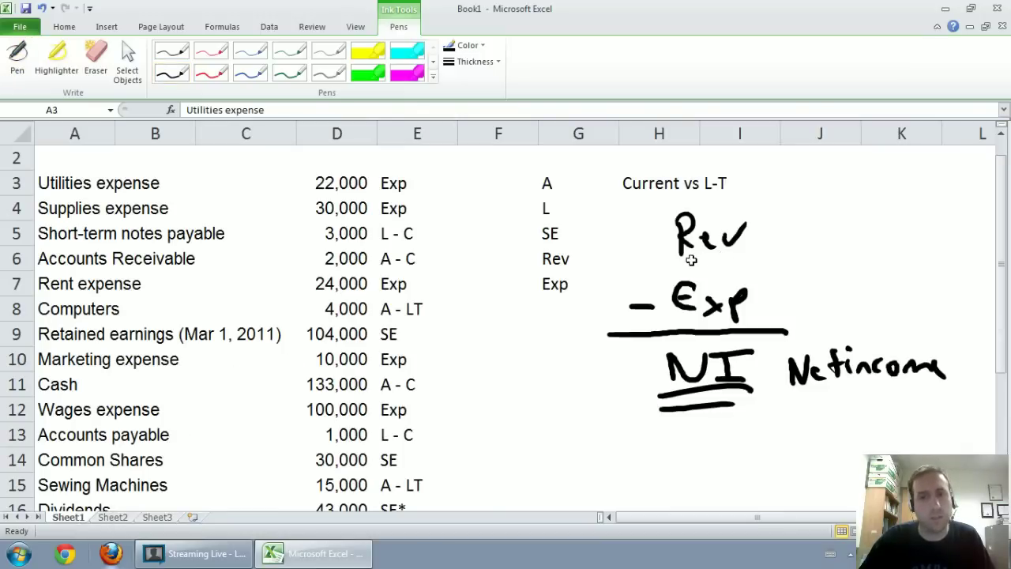
pyautogui.scroll(-1, 559, 282)
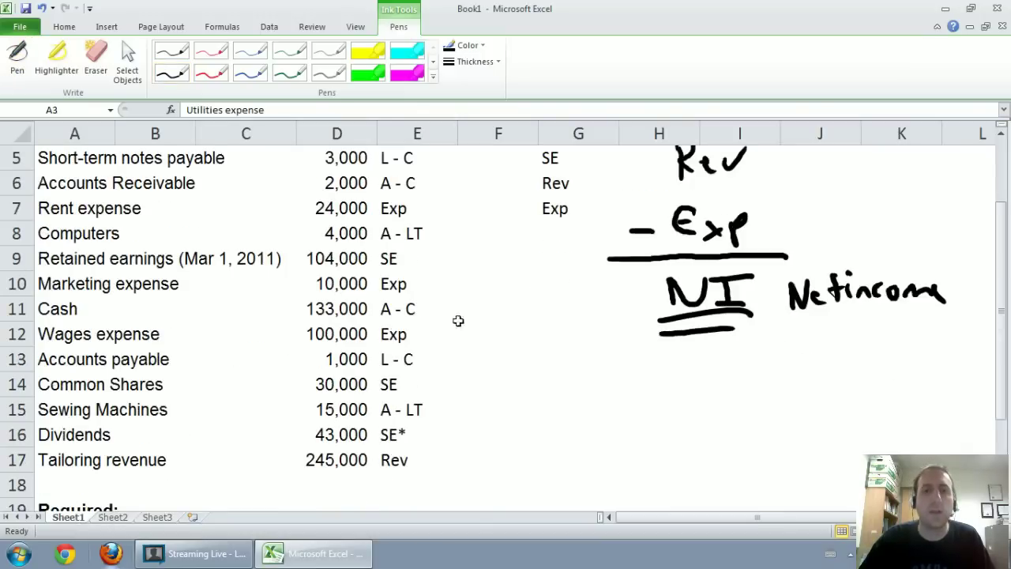
pyautogui.moveTo(397, 456); pyautogui.dragTo(67, 466)
pyautogui.click(419, 453)
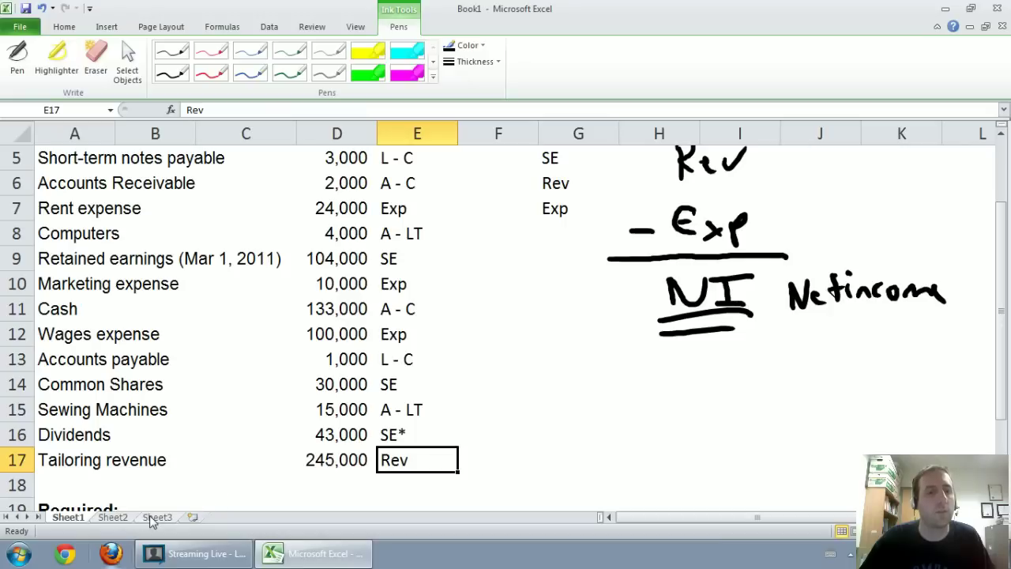
pyautogui.scroll(1, 439, 392)
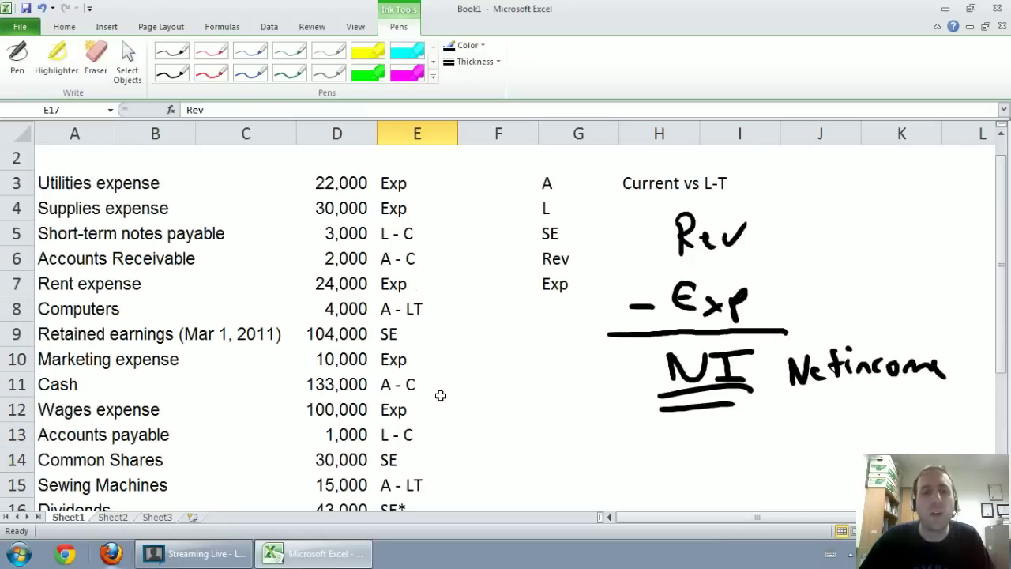
pyautogui.moveTo(95, 181); pyautogui.dragTo(417, 208)
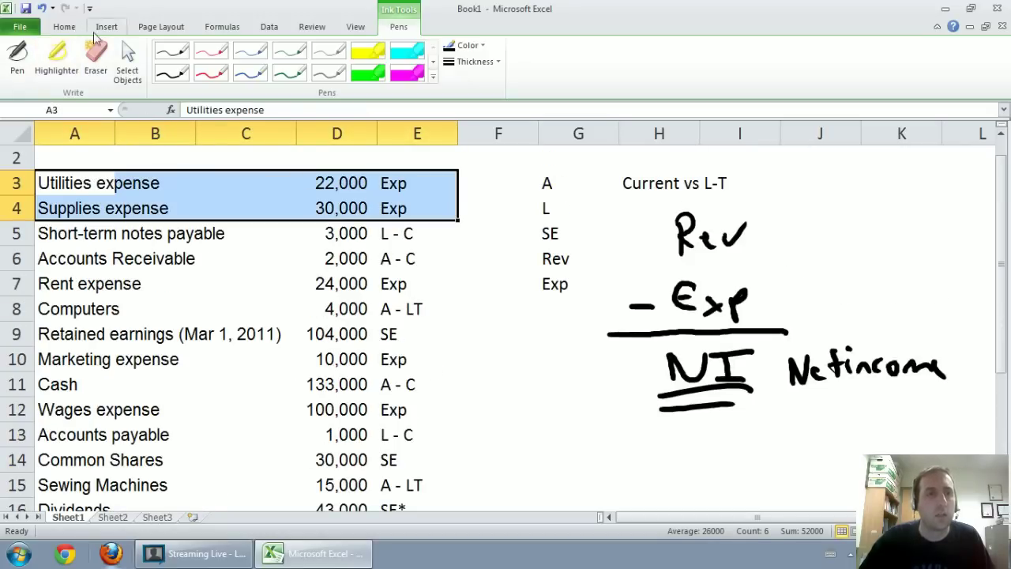
pyautogui.click(66, 26)
pyautogui.click(233, 72)
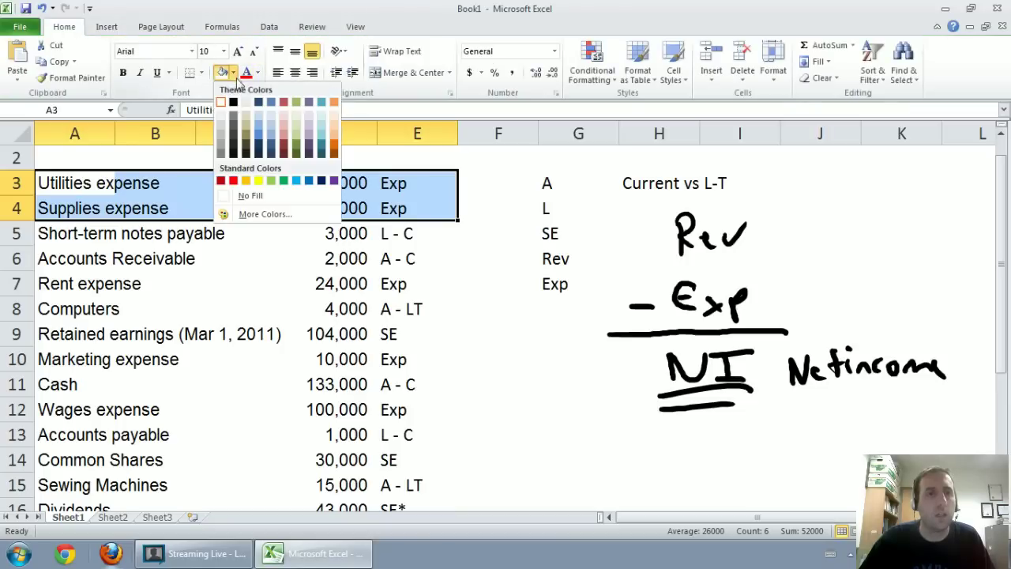
pyautogui.click(262, 180)
# Step: Shade the Rent, Marketing and Wages expense rows and the Tailoring revenue row yellow
pyautogui.moveTo(57, 286); pyautogui.dragTo(399, 282)
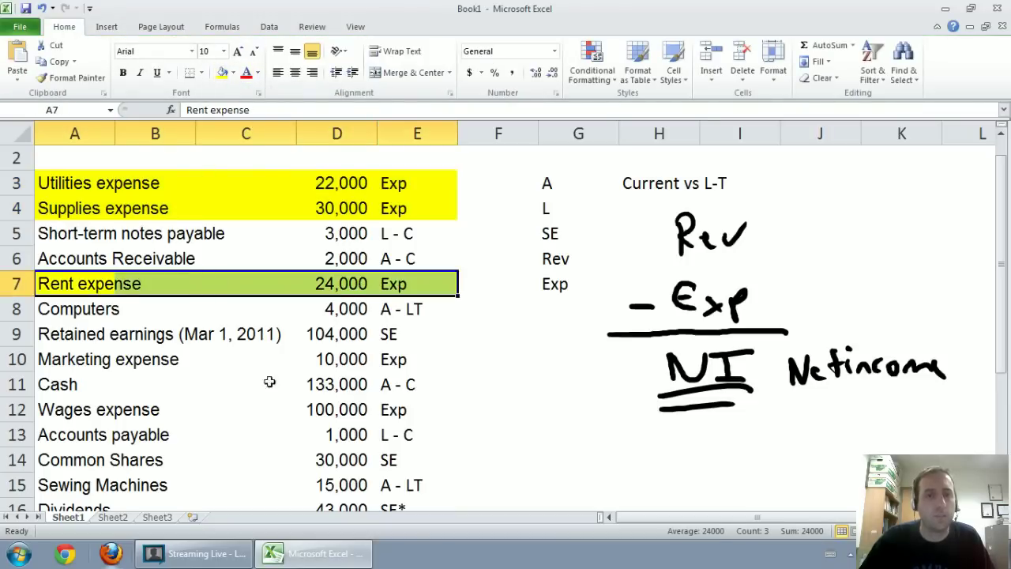
pyautogui.moveTo(412, 361); pyautogui.dragTo(67, 359)
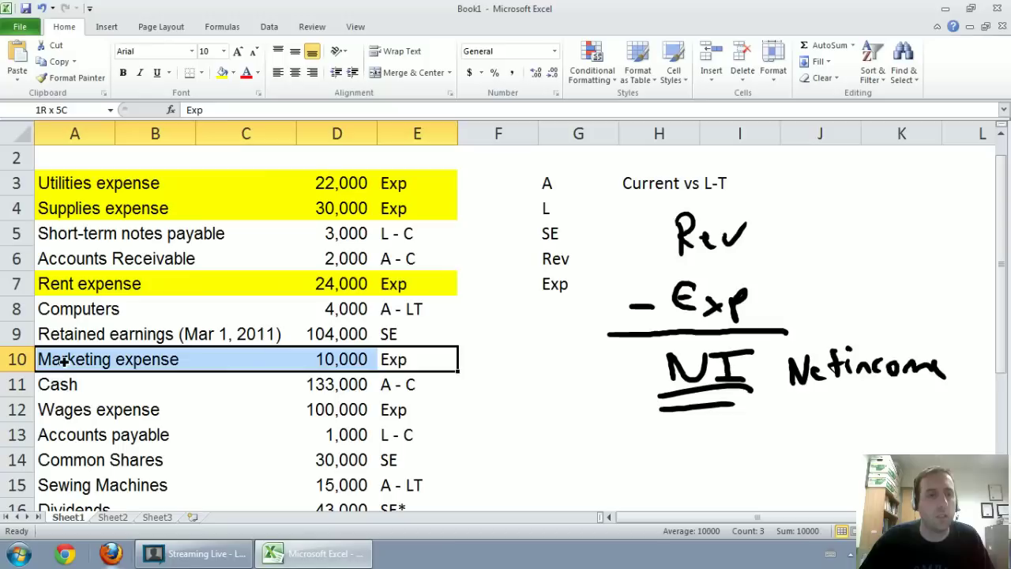
pyautogui.click(222, 73)
pyautogui.moveTo(401, 410); pyautogui.dragTo(87, 409)
pyautogui.click(222, 72)
pyautogui.scroll(-1, 285, 263)
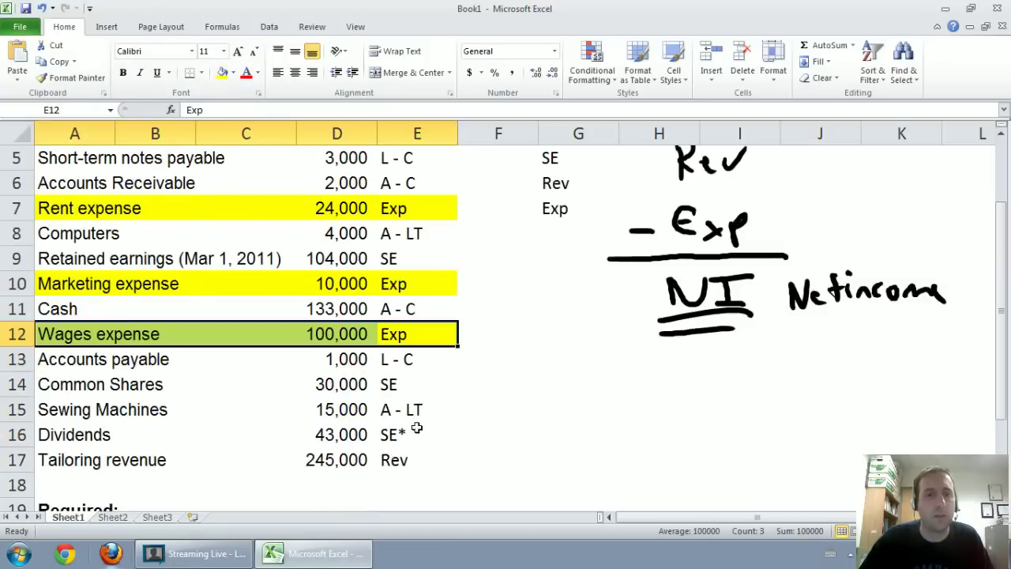
pyautogui.moveTo(393, 460); pyautogui.dragTo(68, 457)
pyautogui.click(222, 73)
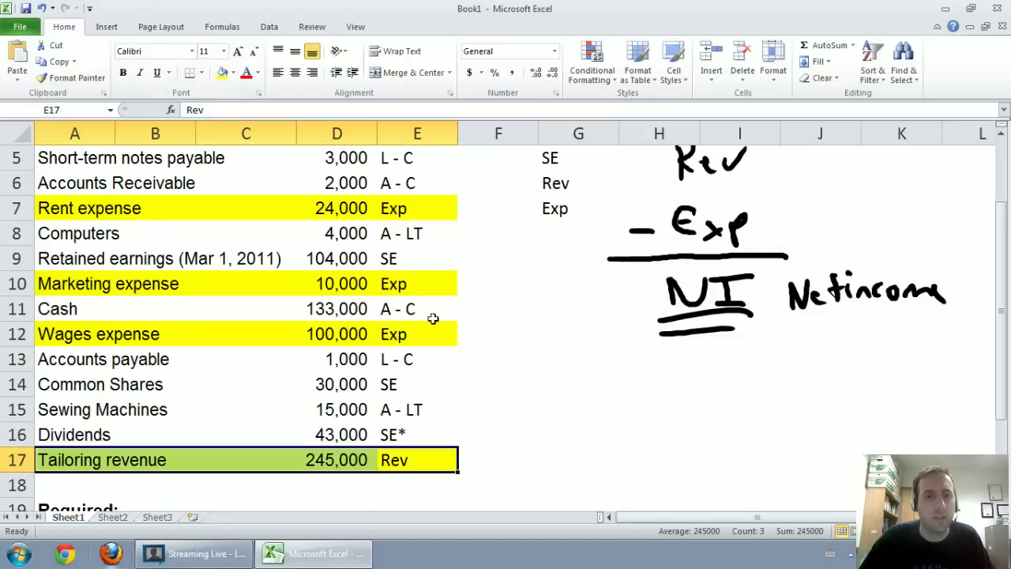
pyautogui.scroll(2, 410, 315)
pyautogui.click(362, 335)
pyautogui.scroll(-1, 377, 308)
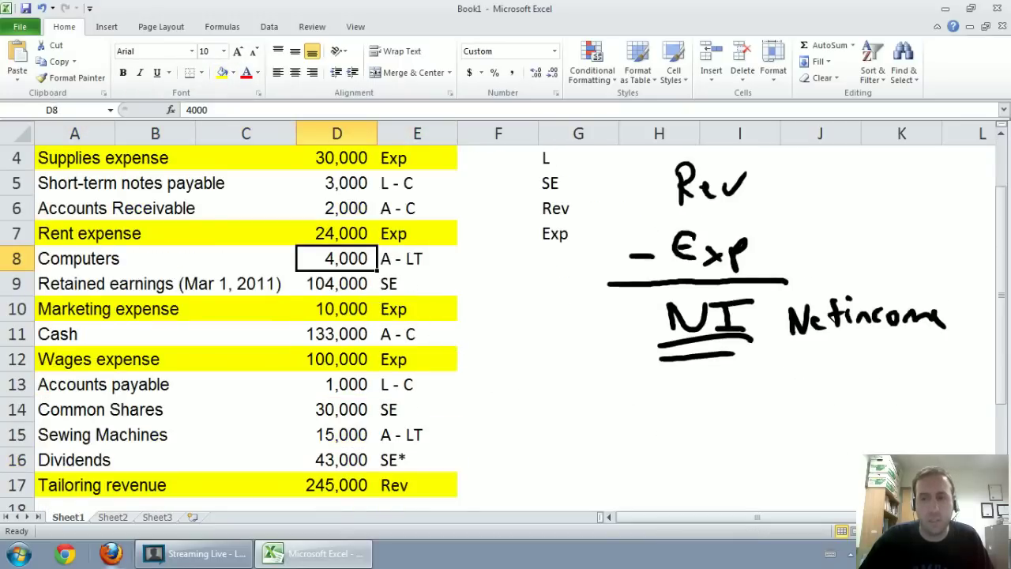
pyautogui.scroll(-1, 554, 422)
pyautogui.scroll(1, 554, 423)
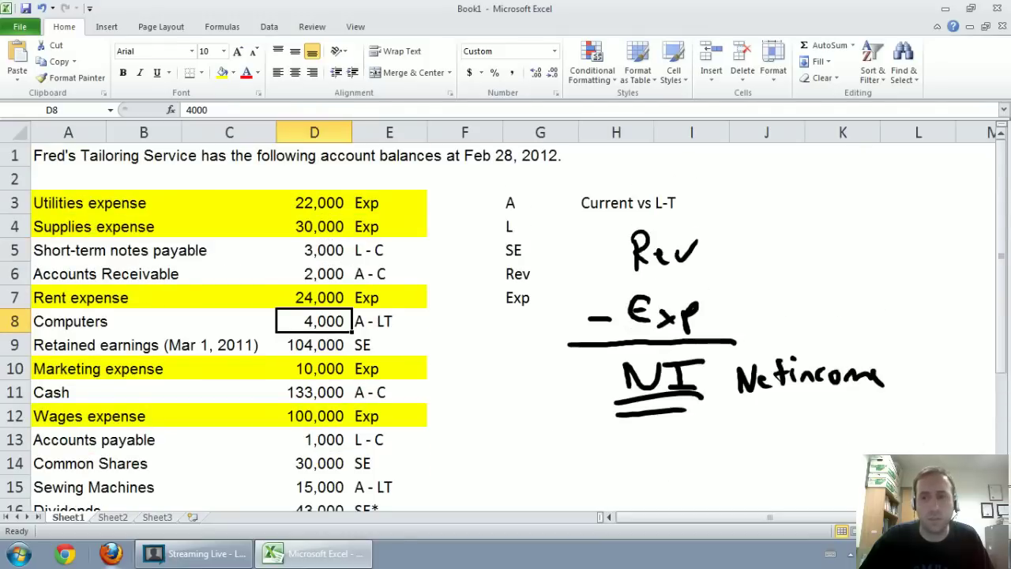
pyautogui.scroll(-1, 530, 326)
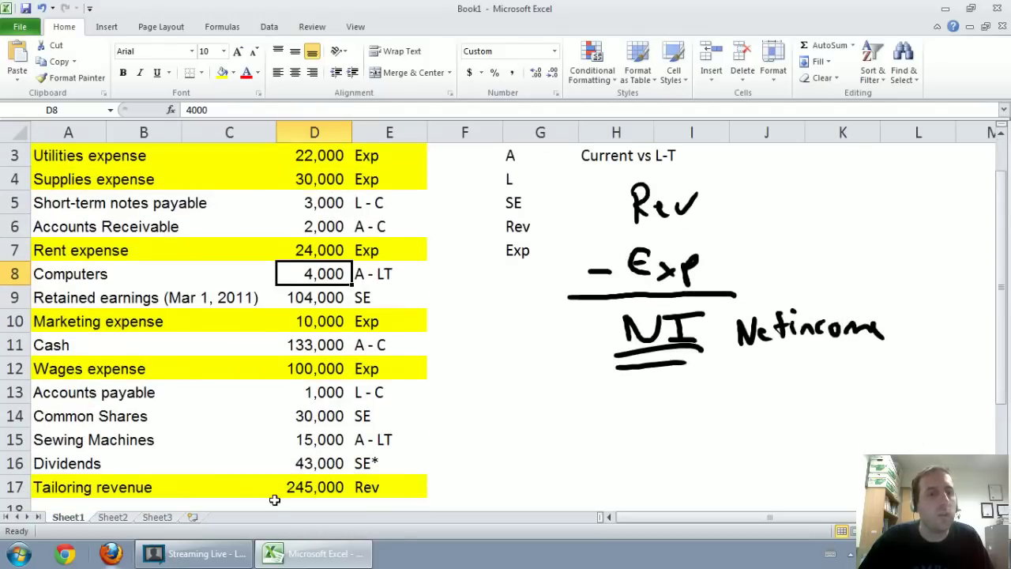
# Step: On Sheet3, handwrite the Revenues heading with Tailoring revenue beneath it
pyautogui.click(157, 518)
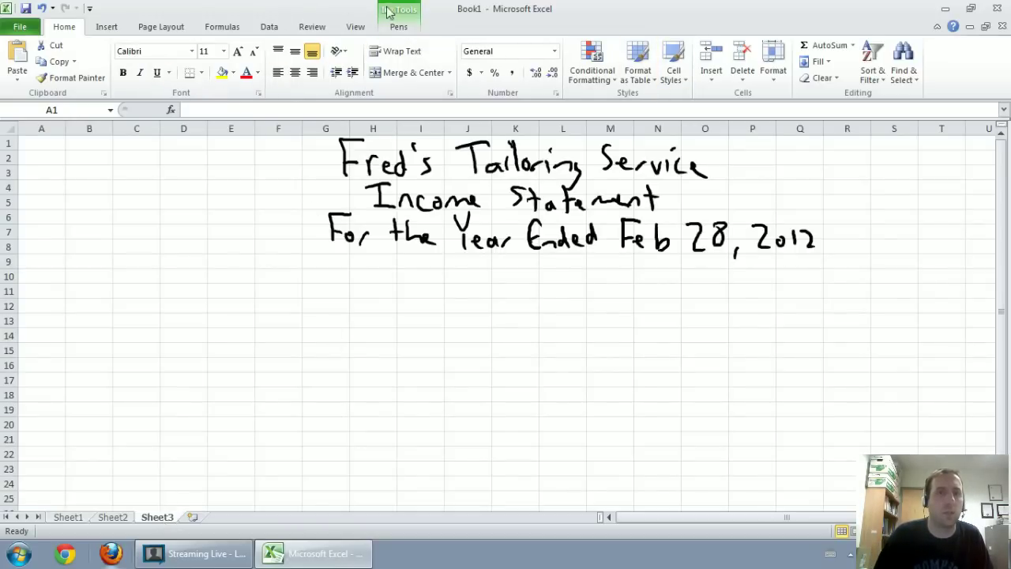
pyautogui.click(389, 11)
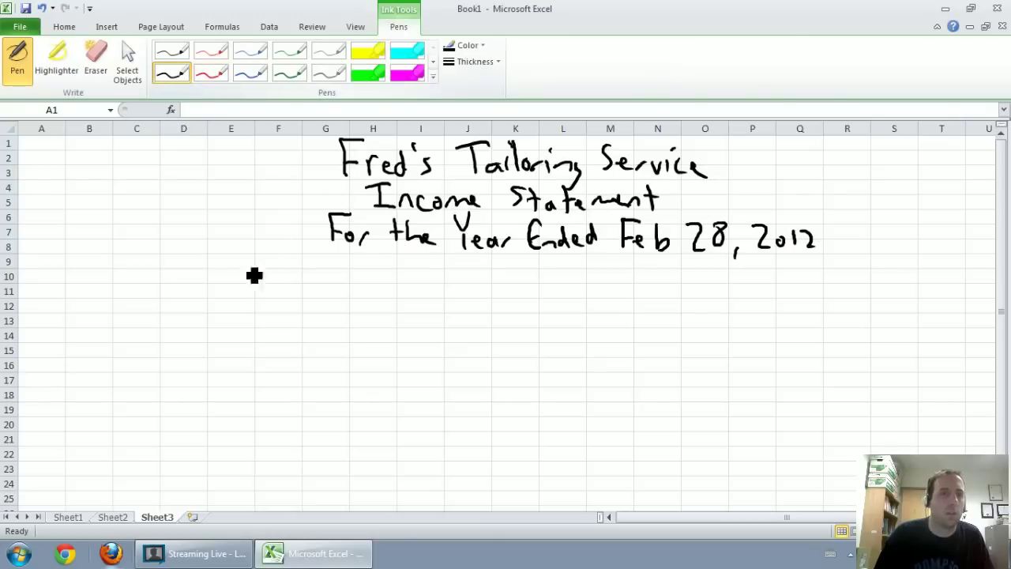
pyautogui.moveTo(94, 277)
pyautogui.mouseDown()
pyautogui.moveTo(110, 254)
pyautogui.moveTo(124, 276)
pyautogui.moveTo(226, 278)
pyautogui.mouseUp()
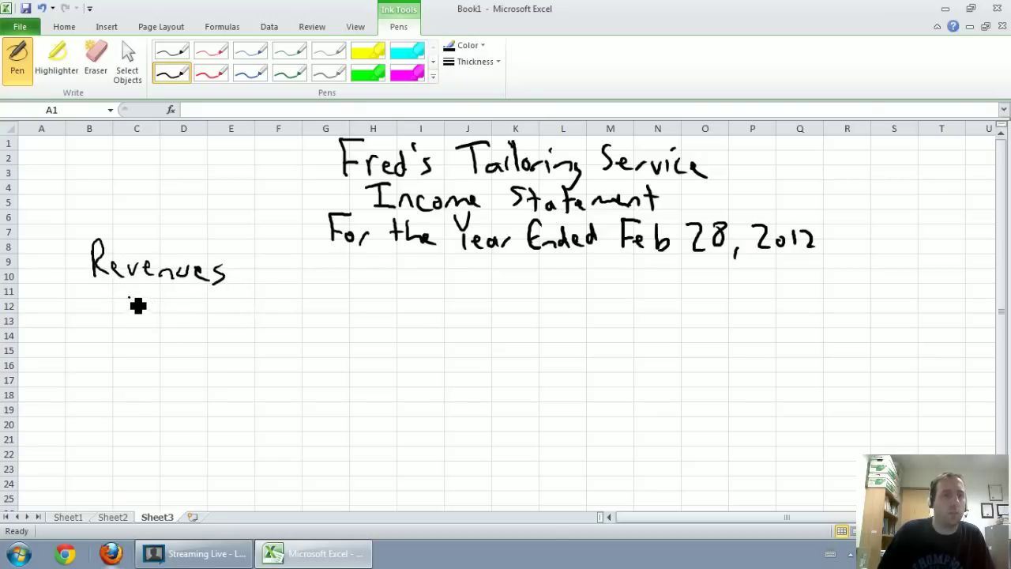
pyautogui.moveTo(138, 307)
pyautogui.mouseDown()
pyautogui.moveTo(124, 311)
pyautogui.moveTo(174, 330)
pyautogui.moveTo(180, 320)
pyautogui.moveTo(230, 320)
pyautogui.moveTo(241, 345)
pyautogui.moveTo(289, 318)
pyautogui.moveTo(386, 323)
pyautogui.mouseUp()
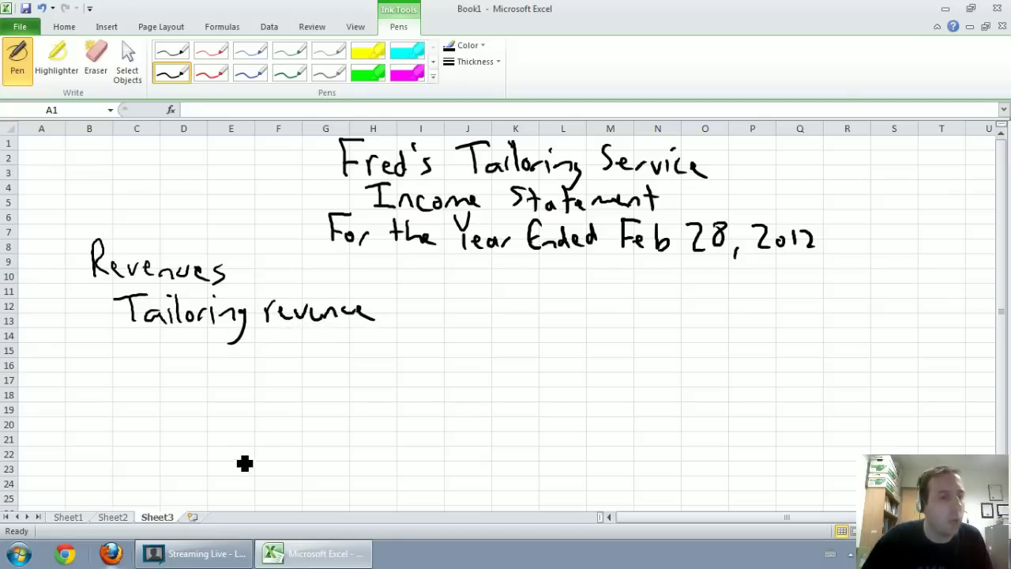
# Step: Look up Tailoring revenue on Sheet1 and handwrite its 245,000 amount on the income statement
pyautogui.click(82, 518)
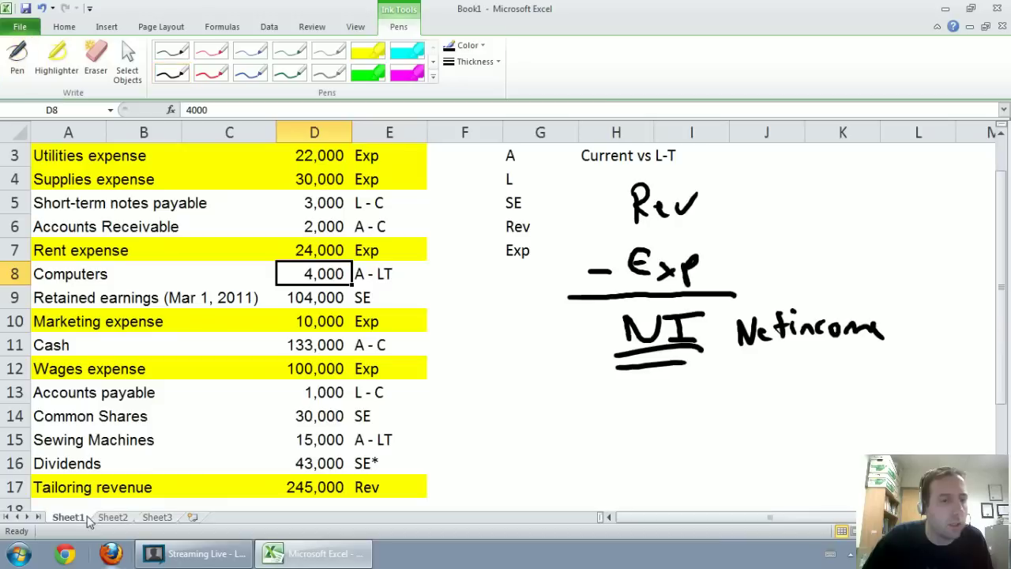
pyautogui.moveTo(134, 489); pyautogui.dragTo(366, 483)
pyautogui.click(157, 519)
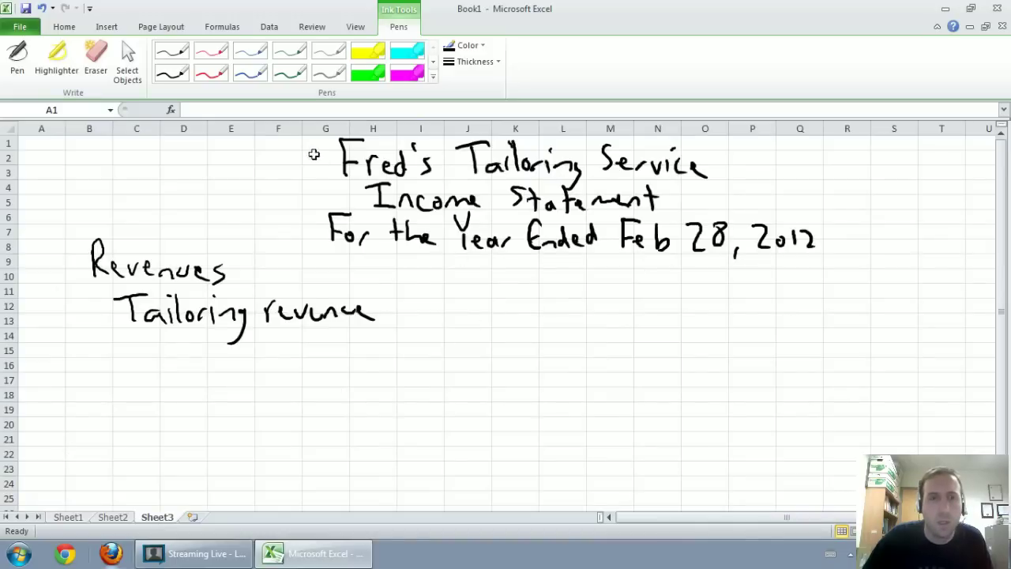
pyautogui.click(186, 76)
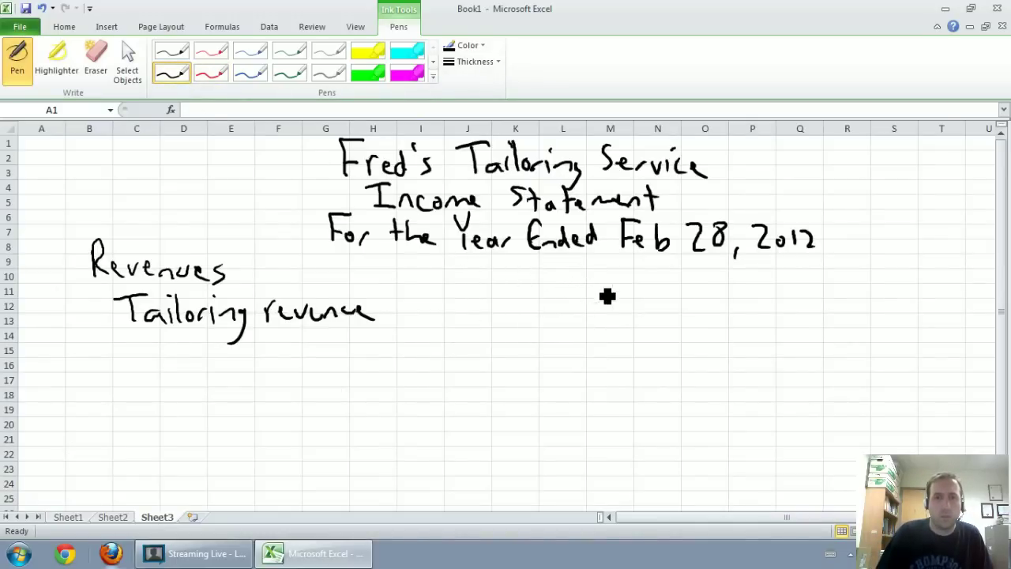
pyautogui.moveTo(698, 285)
pyautogui.mouseDown()
pyautogui.moveTo(720, 310)
pyautogui.moveTo(747, 297)
pyautogui.moveTo(779, 323)
pyautogui.moveTo(822, 304)
pyautogui.mouseUp()
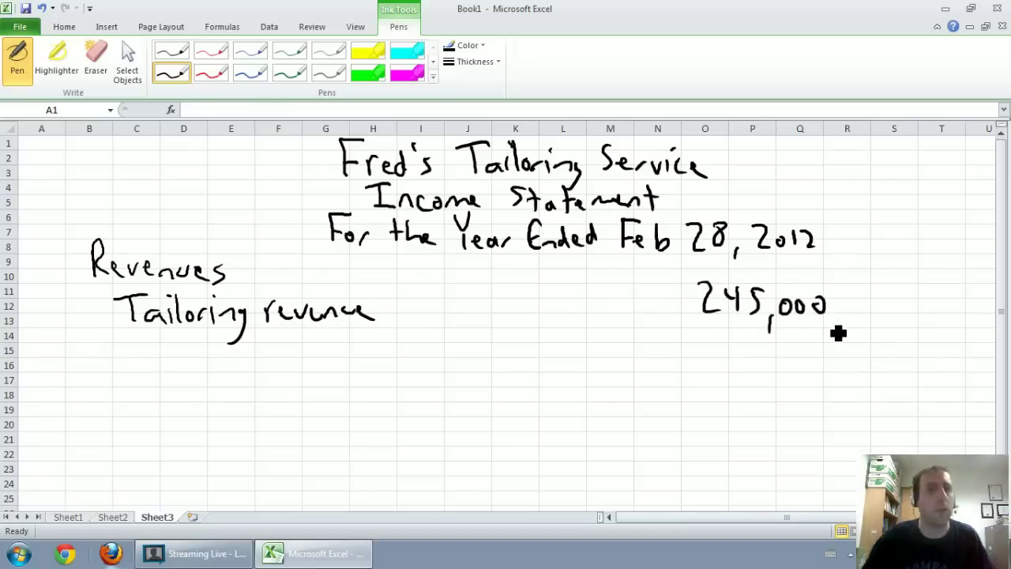
pyautogui.click(320, 557)
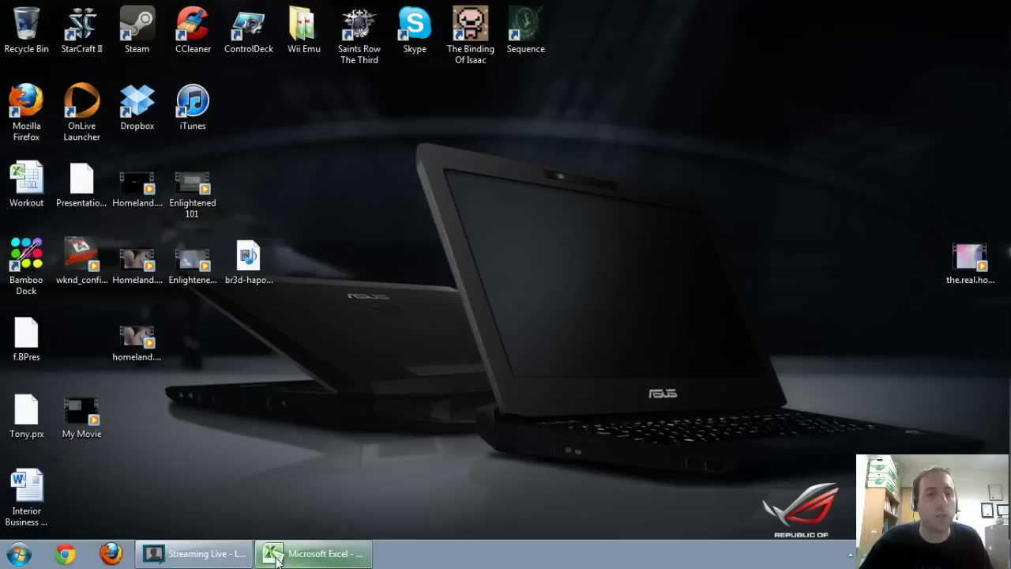
pyautogui.click(319, 557)
pyautogui.click(68, 517)
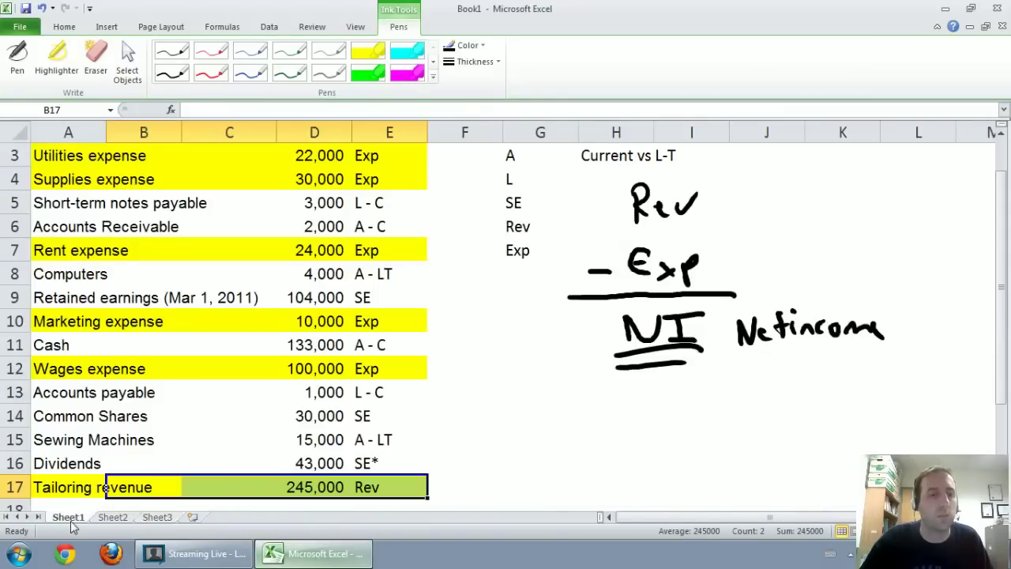
pyautogui.scroll(1, 149, 391)
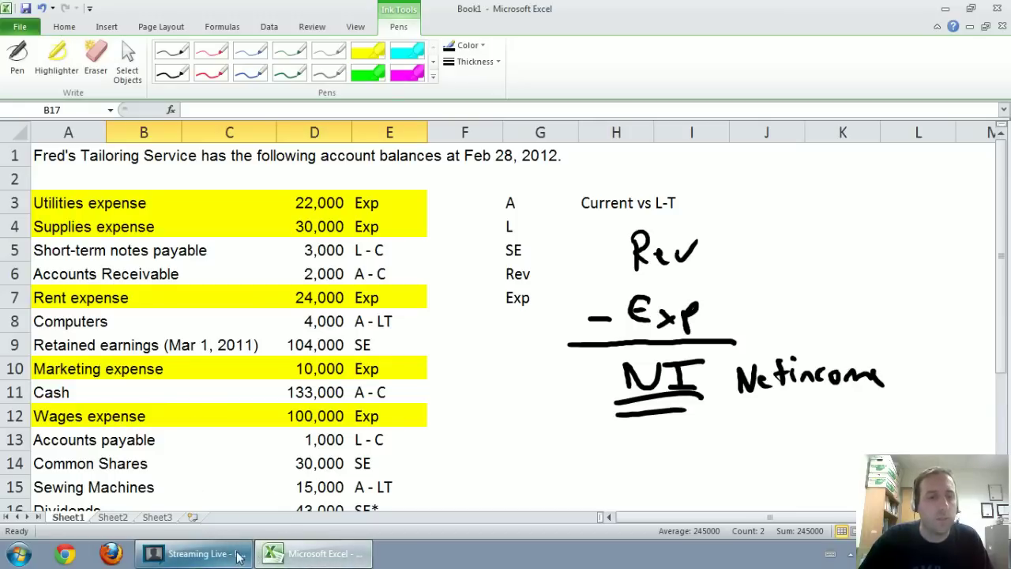
# Step: On Sheet3, handwrite the 'Expenses' heading and 'Wages expense' beneath it in black ink
pyautogui.click(147, 518)
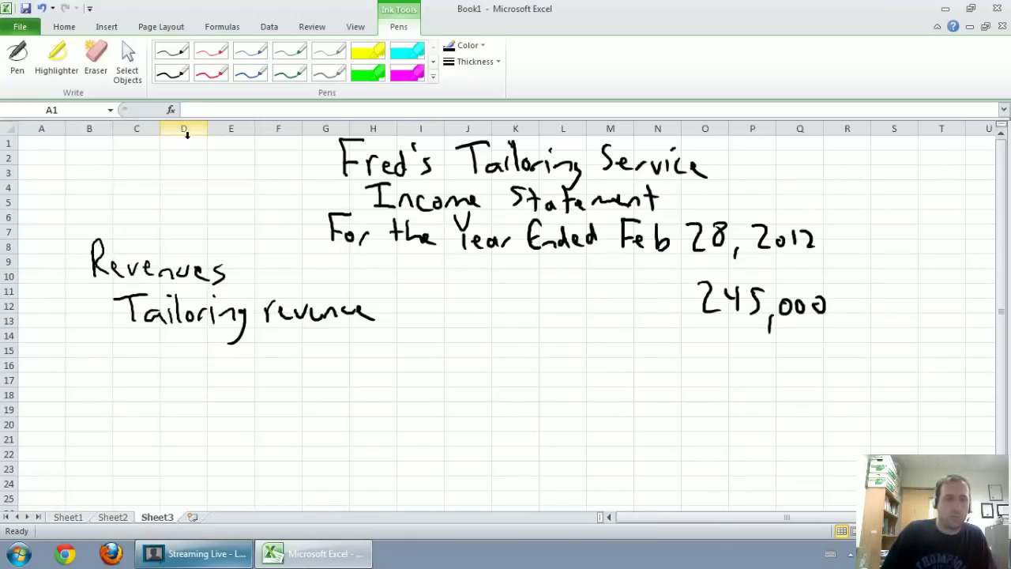
pyautogui.click(171, 78)
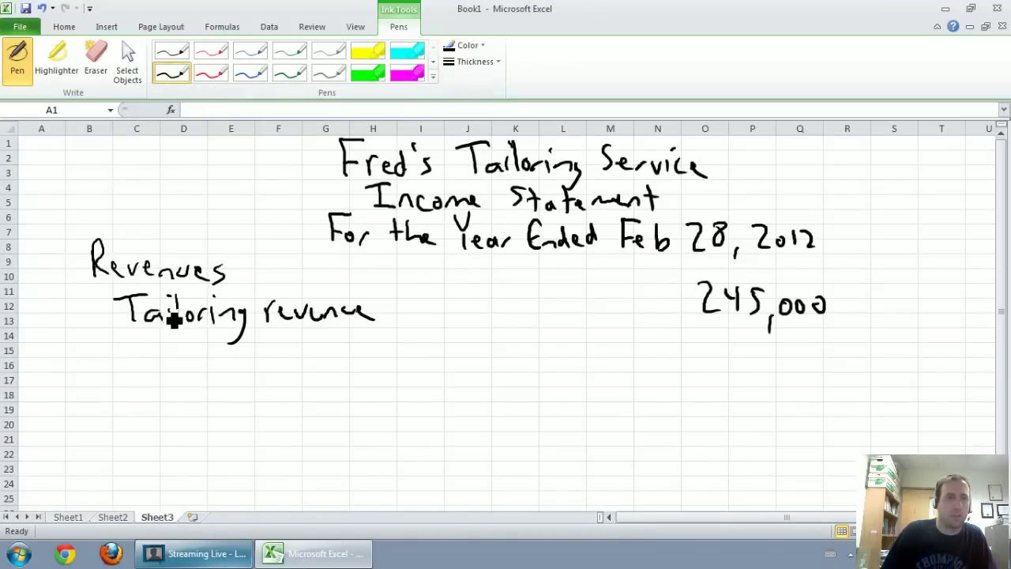
pyautogui.moveTo(89, 346)
pyautogui.mouseDown()
pyautogui.moveTo(102, 368)
pyautogui.moveTo(169, 376)
pyautogui.moveTo(197, 374)
pyautogui.moveTo(196, 365)
pyautogui.mouseUp()
pyautogui.moveTo(132, 404)
pyautogui.mouseDown()
pyautogui.moveTo(301, 416)
pyautogui.moveTo(323, 408)
pyautogui.moveTo(329, 417)
pyautogui.mouseUp()
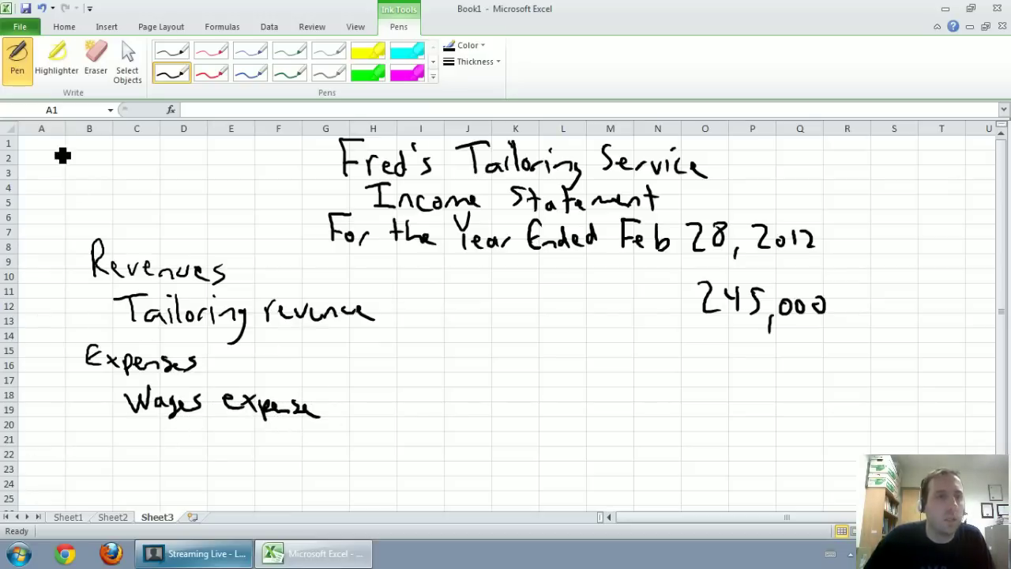
# Step: Check the wages balance on Sheet1, then handwrite 100,000 beside Wages expense
pyautogui.click(68, 516)
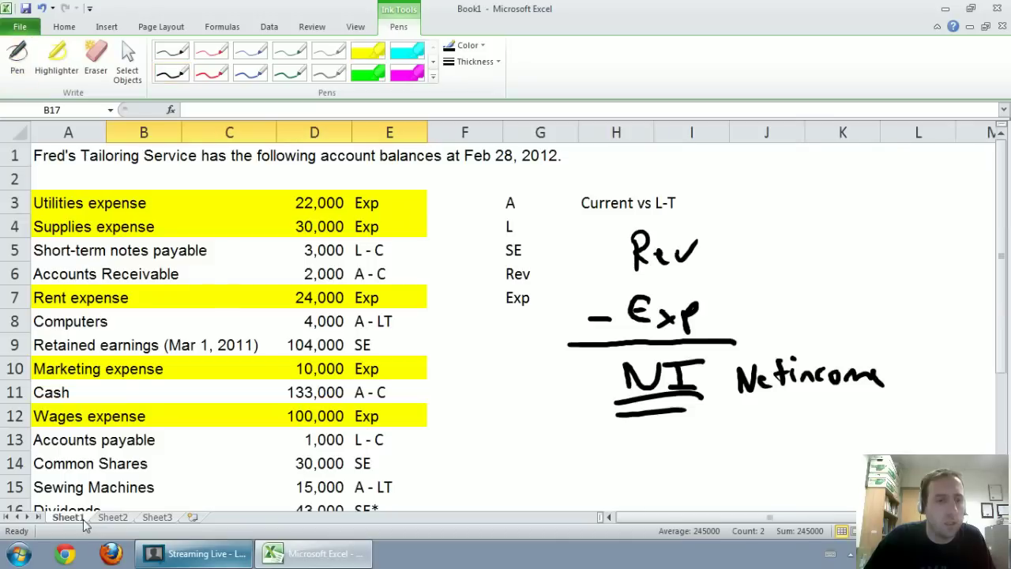
pyautogui.click(158, 518)
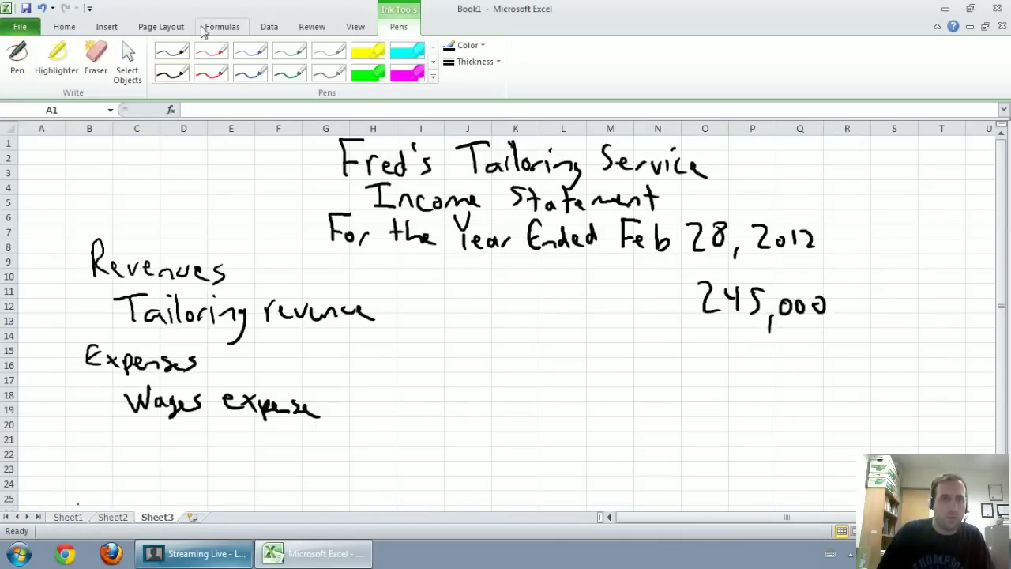
pyautogui.click(181, 74)
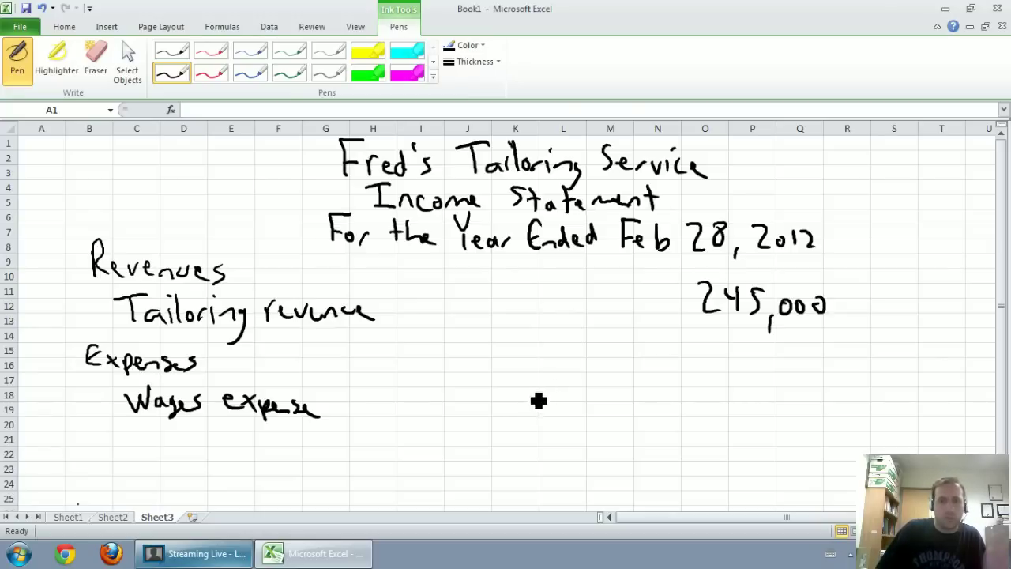
pyautogui.moveTo(526, 386)
pyautogui.mouseDown()
pyautogui.moveTo(526, 412)
pyautogui.moveTo(541, 392)
pyautogui.moveTo(561, 393)
pyautogui.mouseUp()
pyautogui.moveTo(572, 413)
pyautogui.mouseDown()
pyautogui.moveTo(569, 427)
pyautogui.moveTo(588, 399)
pyautogui.mouseUp()
pyautogui.moveTo(602, 404); pyautogui.dragTo(603, 404)
pyautogui.moveTo(622, 398); pyautogui.dragTo(621, 400)
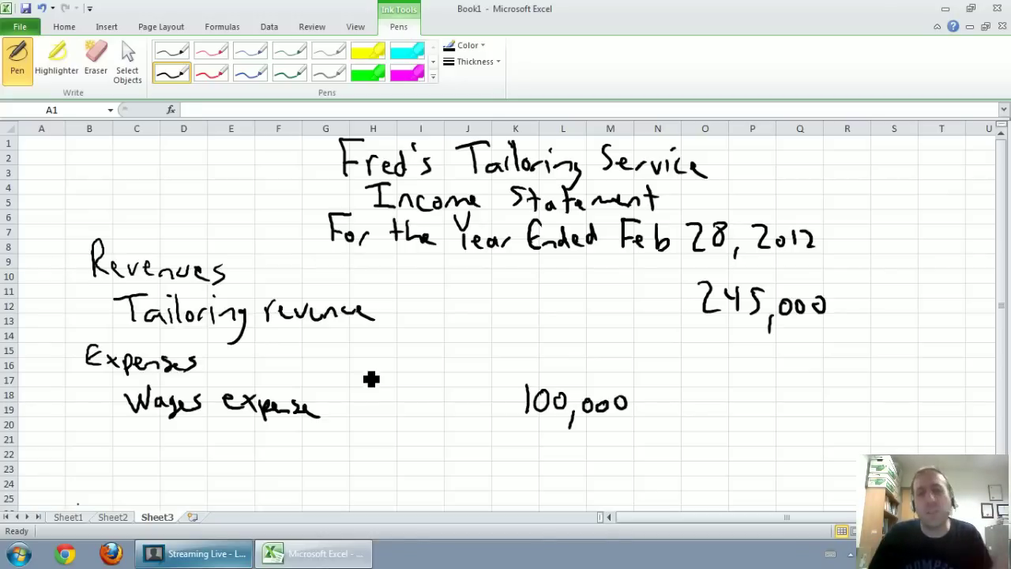
# Step: Find Supplies expense on the account balances sheet and handwrite 'Supplies expense' below Wages expense
pyautogui.click(299, 557)
pyautogui.click(299, 557)
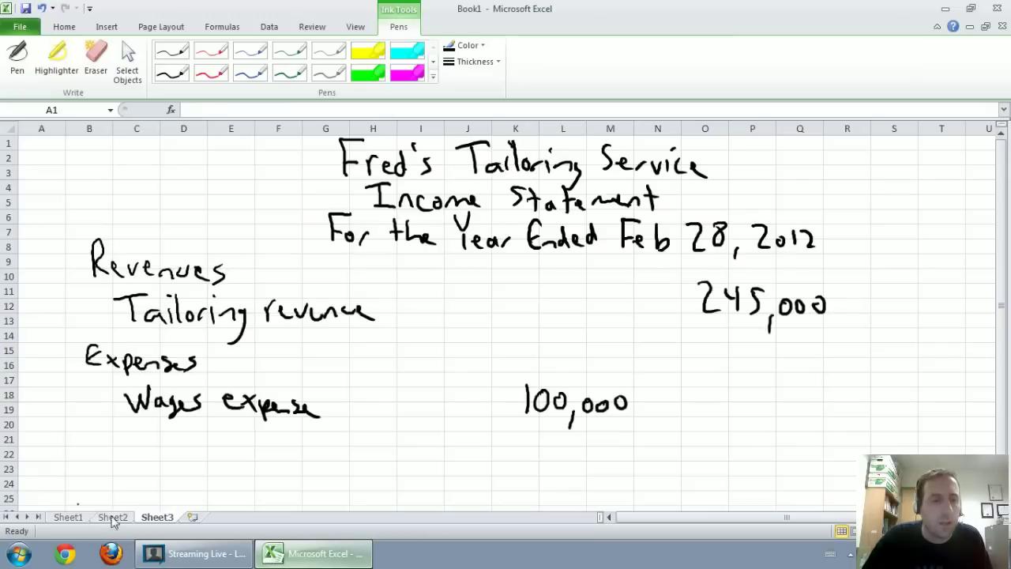
pyautogui.click(68, 517)
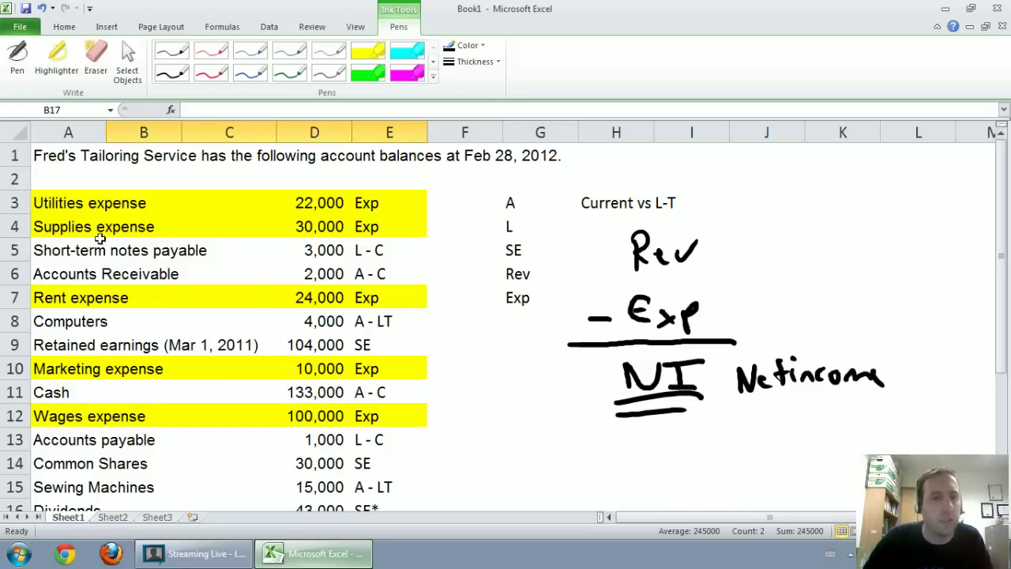
pyautogui.click(71, 228)
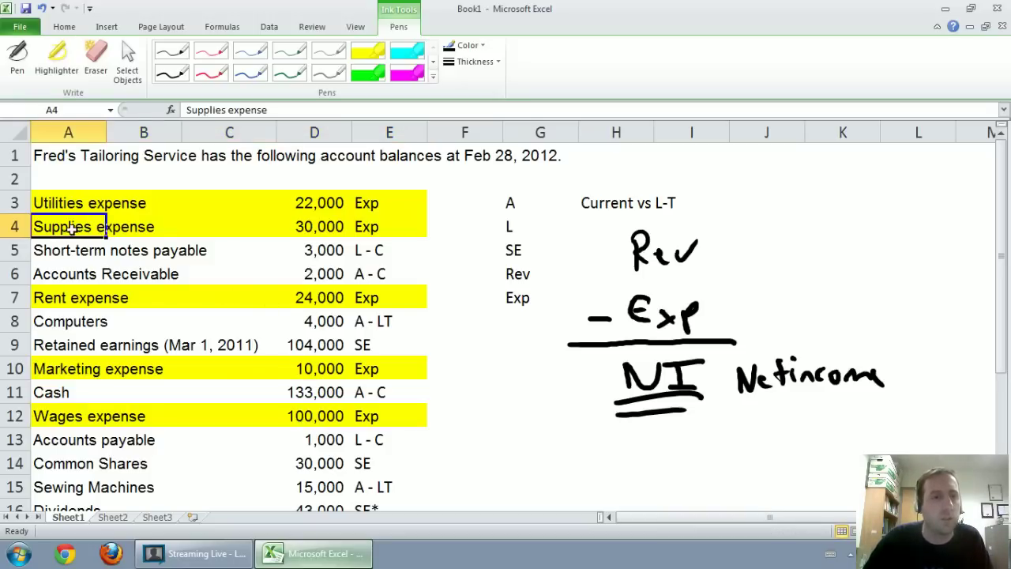
pyautogui.click(336, 555)
pyautogui.click(336, 554)
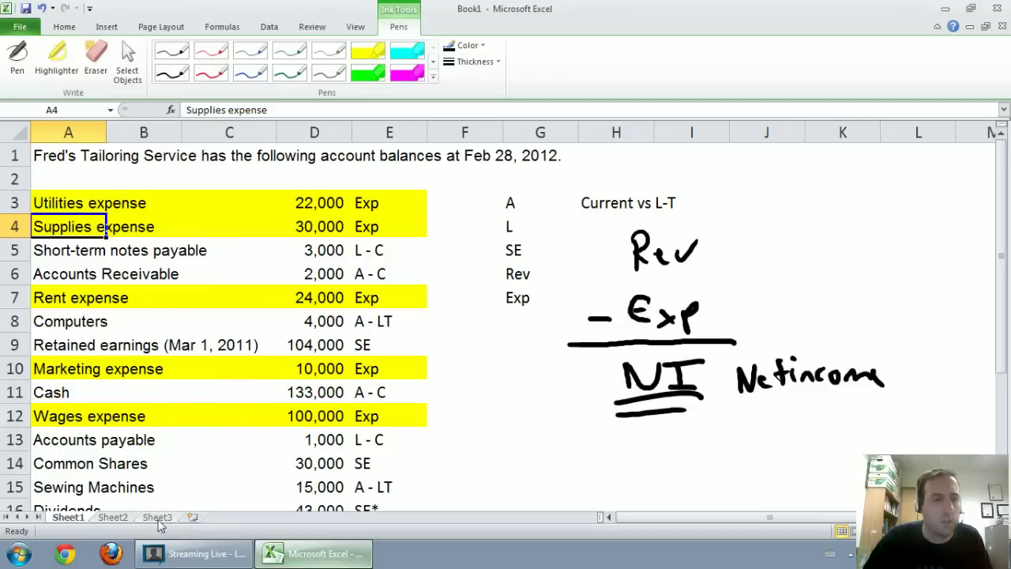
pyautogui.click(157, 517)
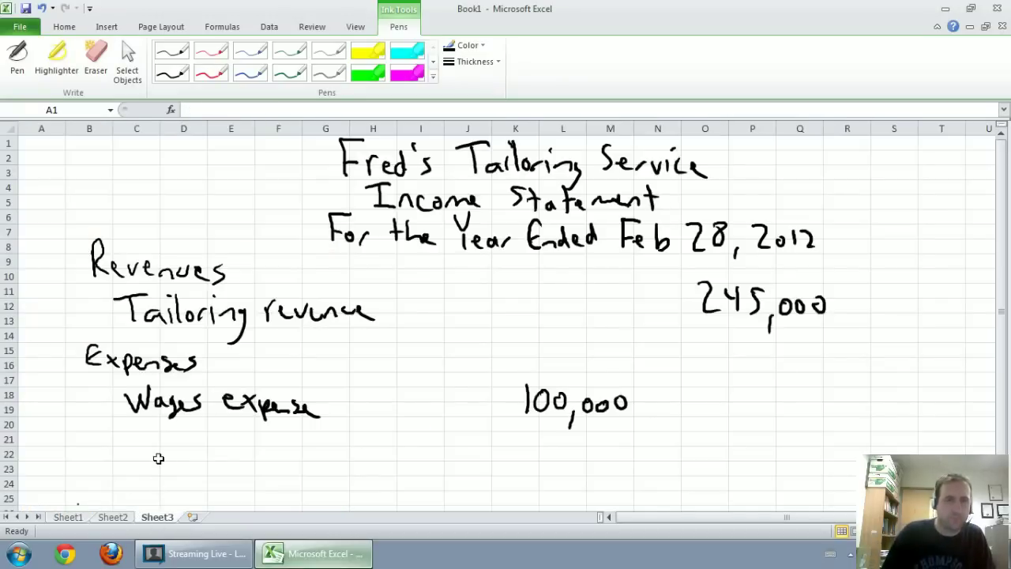
pyautogui.click(171, 75)
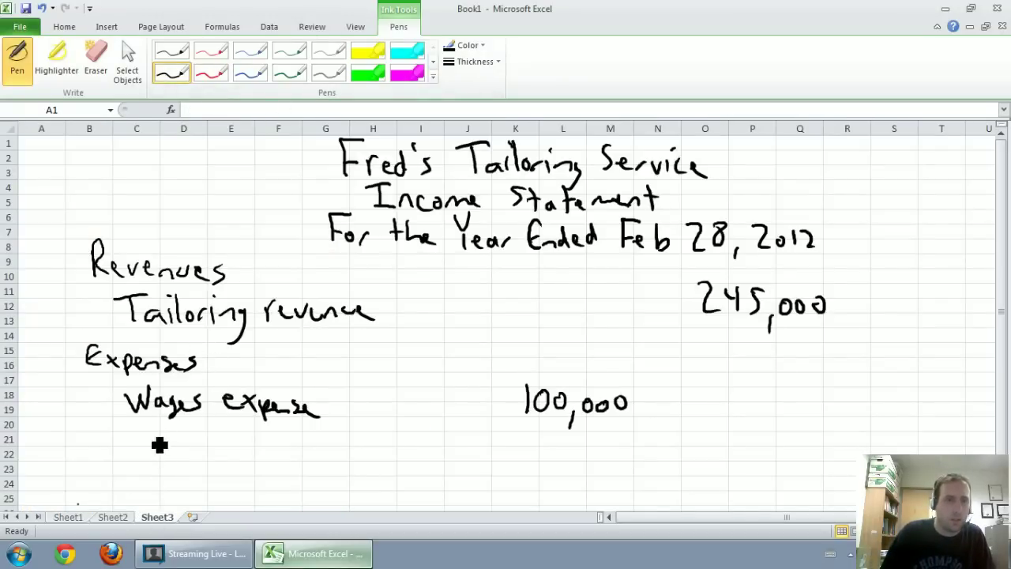
pyautogui.moveTo(140, 437)
pyautogui.mouseDown()
pyautogui.moveTo(153, 451)
pyautogui.moveTo(327, 442)
pyautogui.moveTo(345, 452)
pyautogui.mouseUp()
# Step: Handwrite the supplies amount 30,000 under 100,000
pyautogui.click(68, 517)
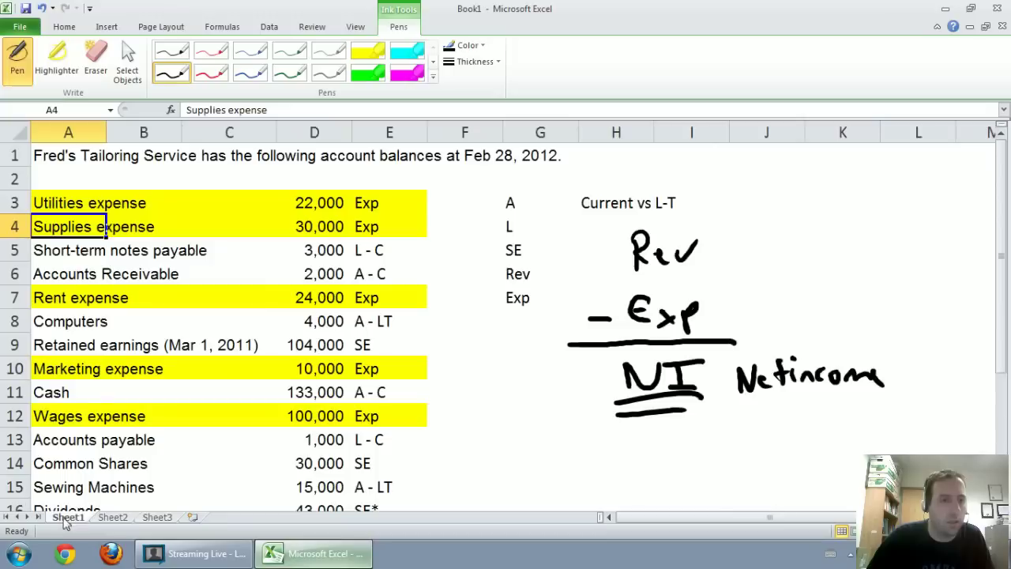
pyautogui.click(158, 517)
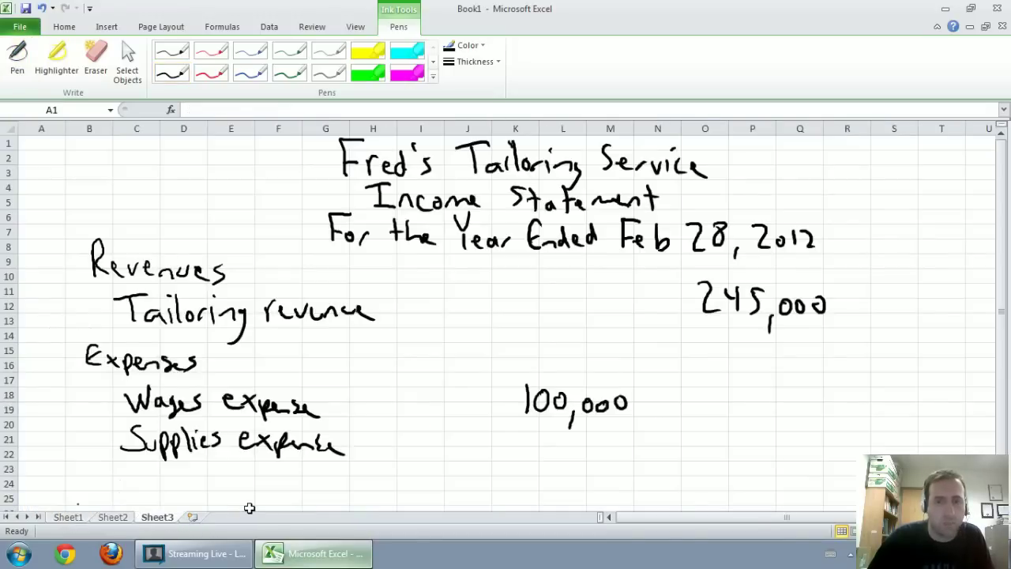
pyautogui.click(192, 73)
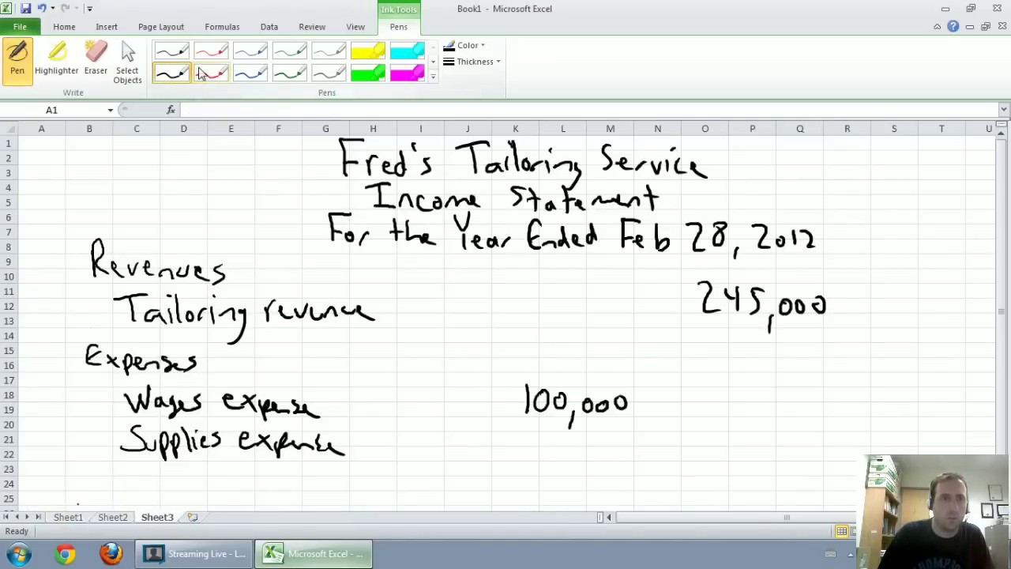
pyautogui.moveTo(540, 426)
pyautogui.mouseDown()
pyautogui.moveTo(545, 446)
pyautogui.moveTo(561, 428)
pyautogui.moveTo(573, 458)
pyautogui.mouseUp()
pyautogui.moveTo(587, 434); pyautogui.dragTo(599, 436)
pyautogui.moveTo(612, 433); pyautogui.dragTo(613, 435)
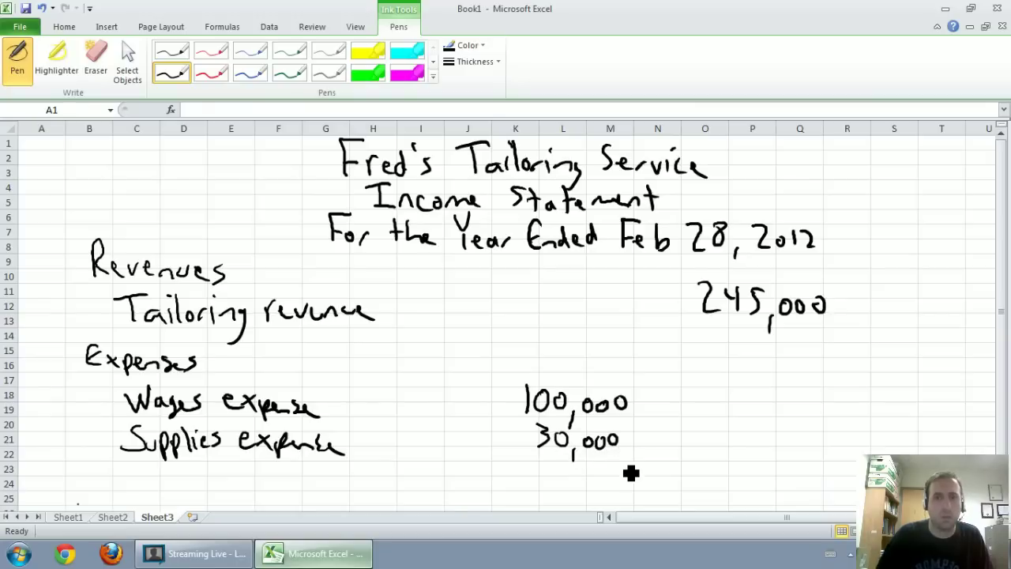
# Step: Handwrite 'Rent expense' with 24,000 beside it below Supplies expense
pyautogui.click(69, 517)
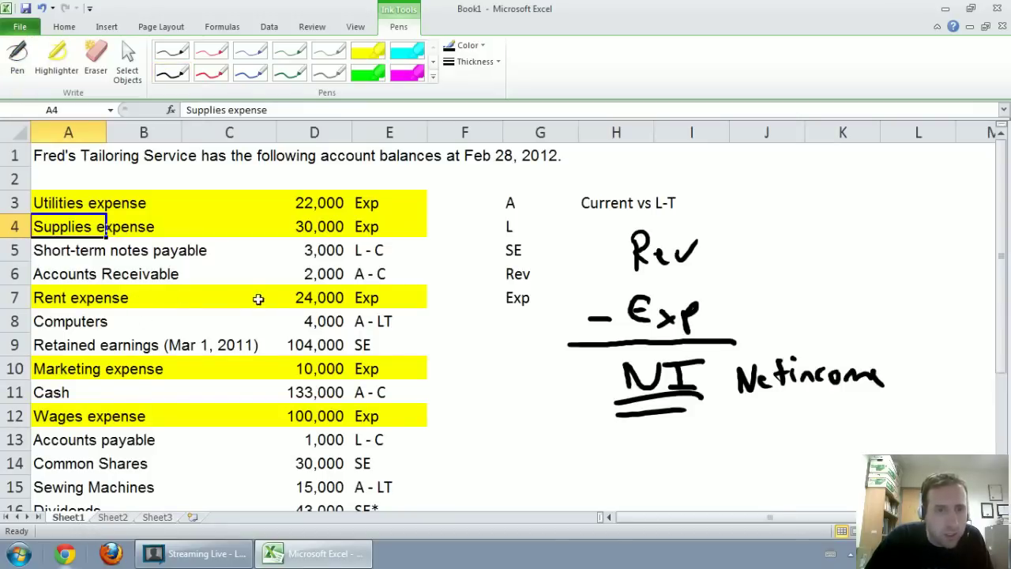
pyautogui.click(165, 517)
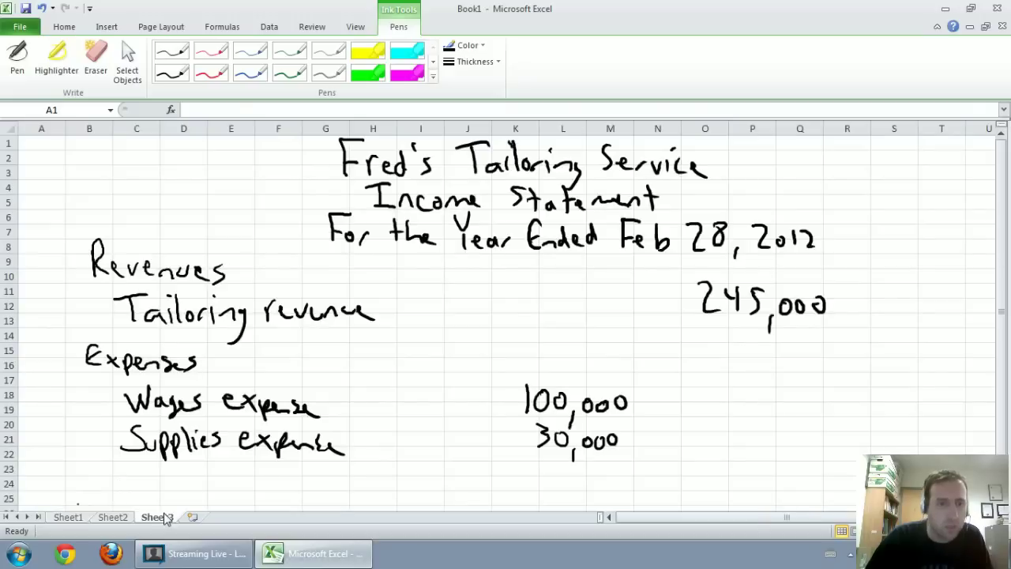
pyautogui.click(172, 72)
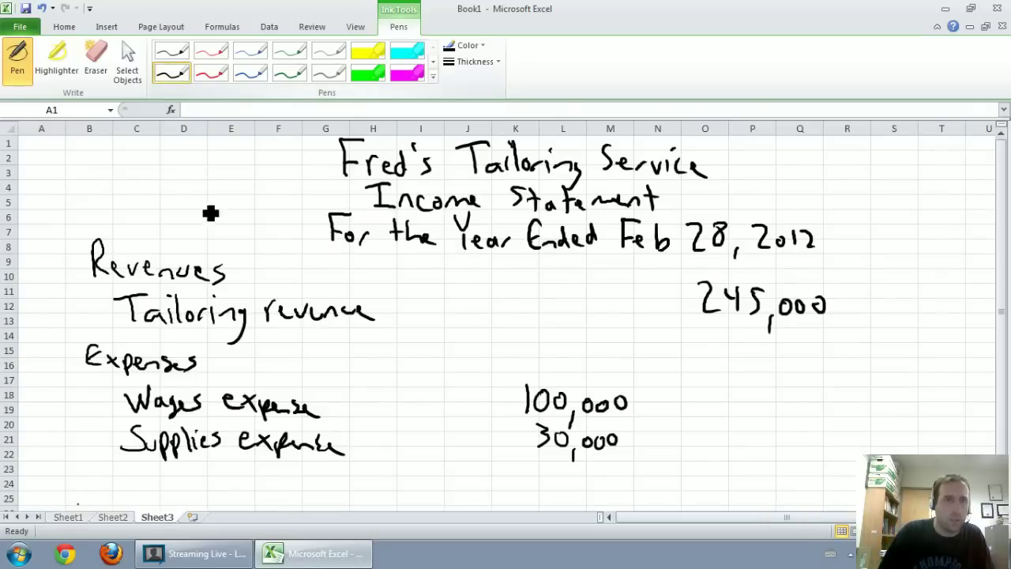
pyautogui.moveTo(127, 466)
pyautogui.mouseDown()
pyautogui.moveTo(139, 490)
pyautogui.moveTo(257, 477)
pyautogui.moveTo(316, 484)
pyautogui.mouseUp()
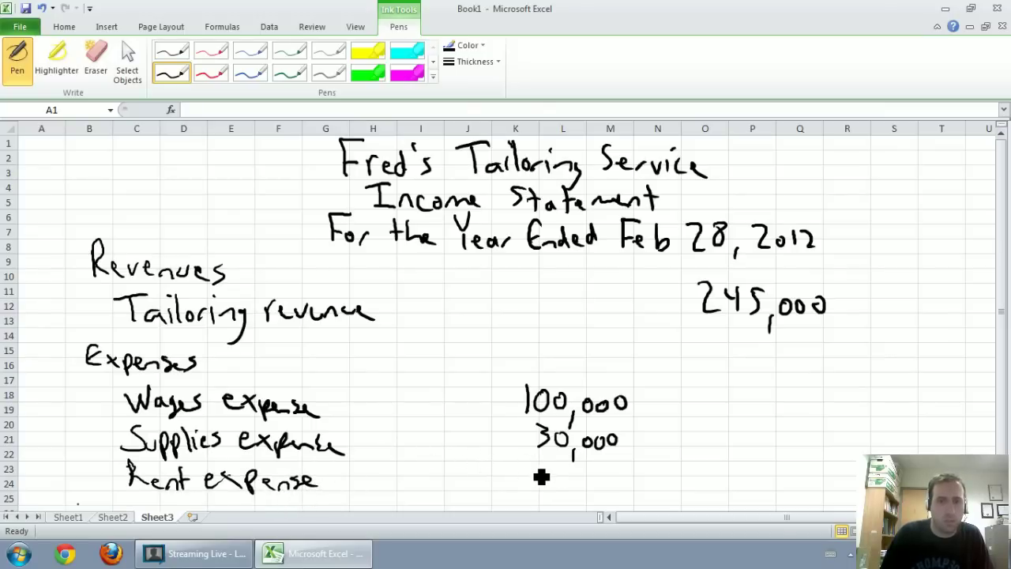
pyautogui.moveTo(537, 468)
pyautogui.mouseDown()
pyautogui.moveTo(550, 480)
pyautogui.moveTo(567, 475)
pyautogui.mouseUp()
pyautogui.moveTo(567, 460)
pyautogui.mouseDown()
pyautogui.moveTo(565, 480)
pyautogui.moveTo(634, 483)
pyautogui.moveTo(628, 473)
pyautogui.mouseUp()
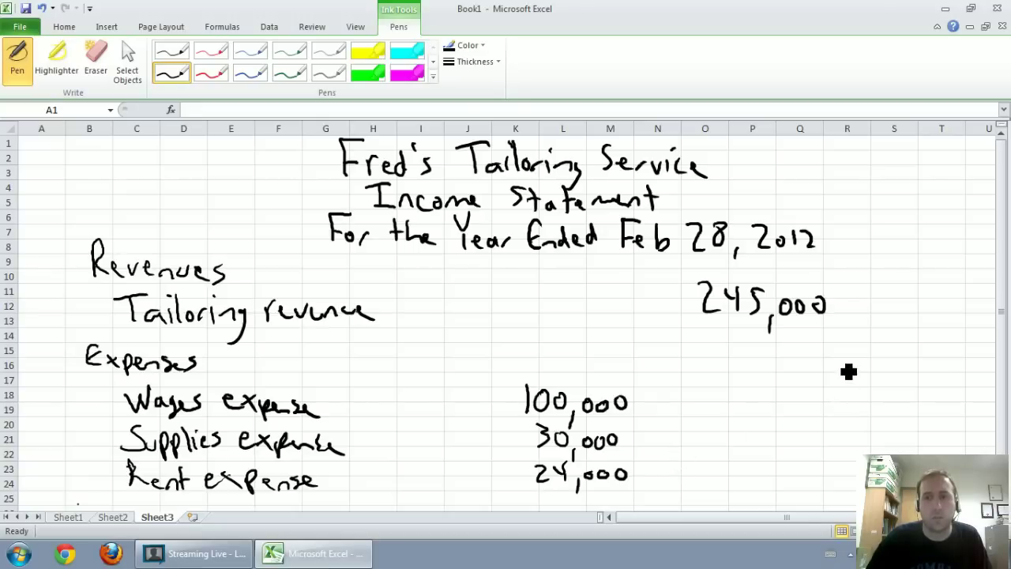
pyautogui.moveTo(1006, 286); pyautogui.dragTo(1000, 294)
# Step: Handwrite 'Utilities expense' 22,000 and 'Marketing expense' 10,000 below Rent expense in black ink
pyautogui.scroll(-3, 587, 379)
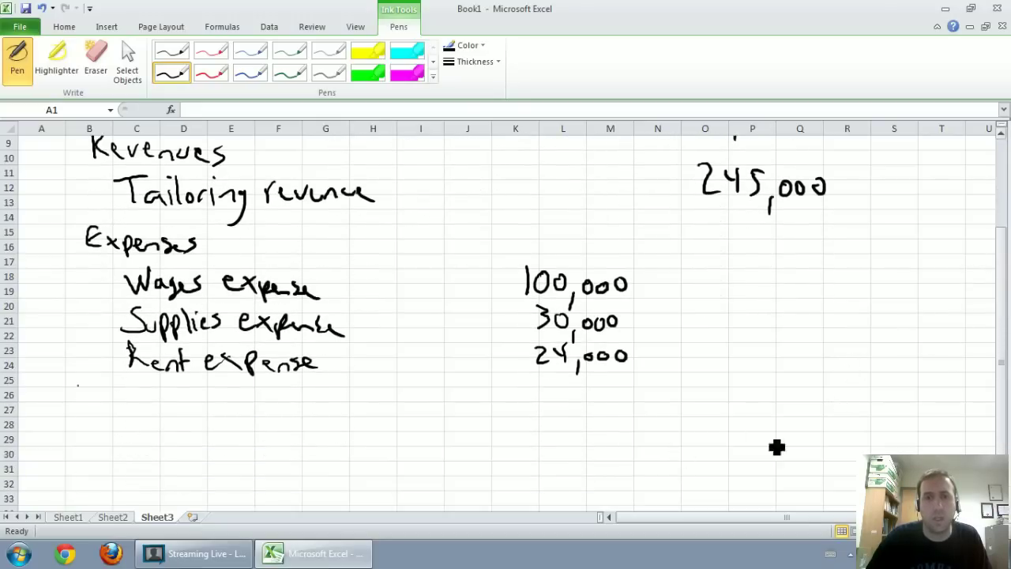
pyautogui.click(69, 517)
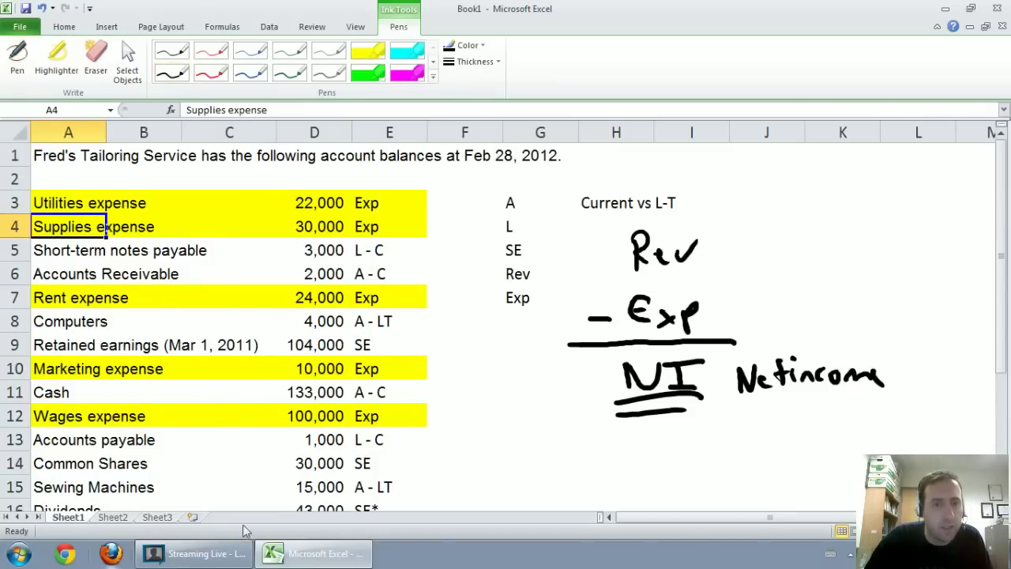
pyautogui.click(157, 518)
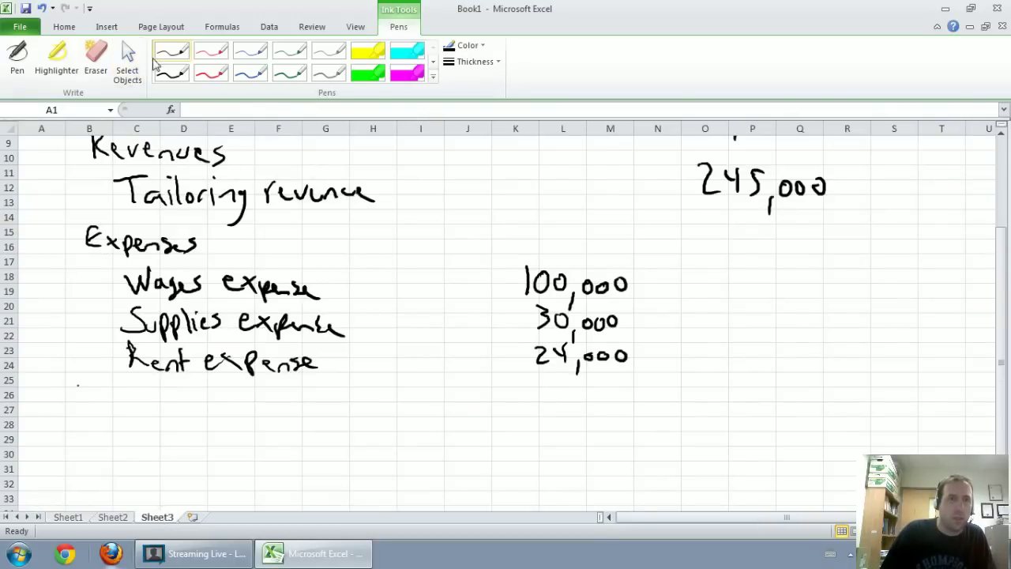
pyautogui.click(183, 60)
pyautogui.click(184, 73)
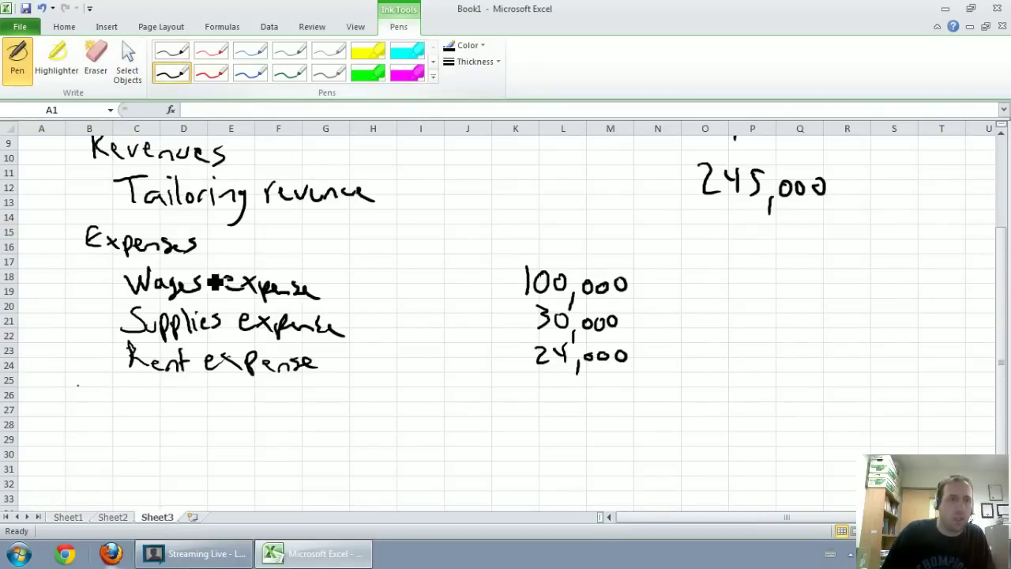
pyautogui.moveTo(126, 379)
pyautogui.mouseDown()
pyautogui.moveTo(159, 393)
pyautogui.moveTo(165, 382)
pyautogui.moveTo(221, 385)
pyautogui.moveTo(340, 410)
pyautogui.mouseUp()
pyautogui.moveTo(539, 383)
pyautogui.mouseDown()
pyautogui.moveTo(551, 404)
pyautogui.moveTo(626, 390)
pyautogui.mouseUp()
pyautogui.moveTo(138, 415)
pyautogui.mouseDown()
pyautogui.moveTo(242, 424)
pyautogui.moveTo(264, 431)
pyautogui.moveTo(259, 447)
pyautogui.moveTo(305, 431)
pyautogui.moveTo(382, 436)
pyautogui.mouseUp()
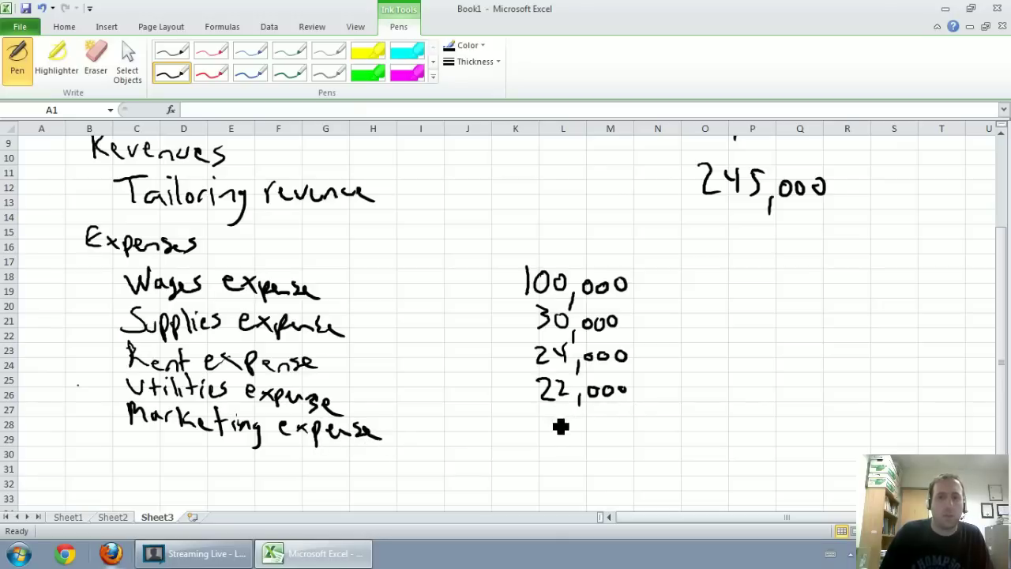
pyautogui.moveTo(559, 426)
pyautogui.mouseDown()
pyautogui.moveTo(603, 434)
pyautogui.moveTo(631, 416)
pyautogui.mouseUp()
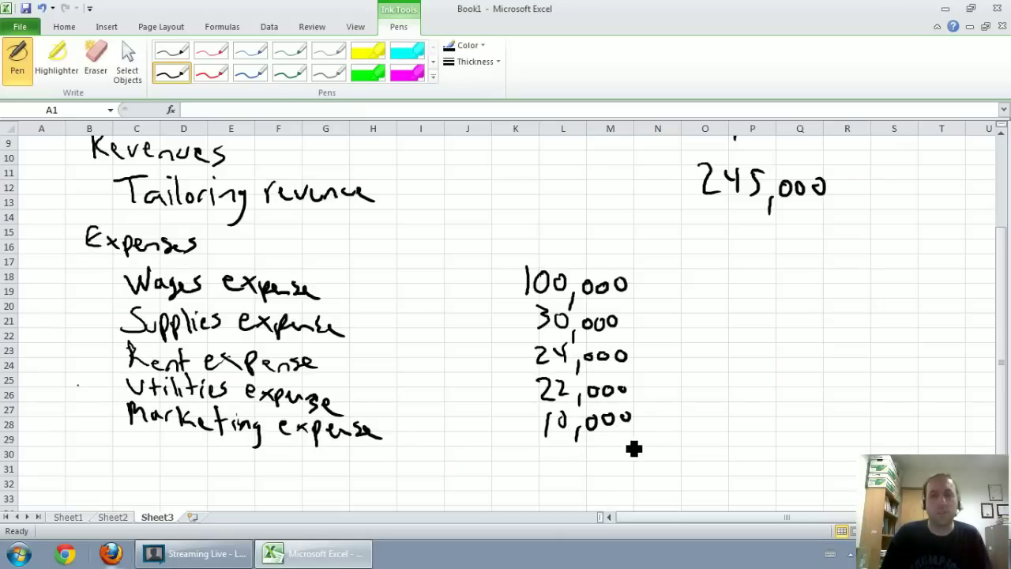
# Step: Underline 10,000, handwrite 'Total expenses' with 186,000, and underline the total
pyautogui.moveTo(518, 436); pyautogui.dragTo(647, 437)
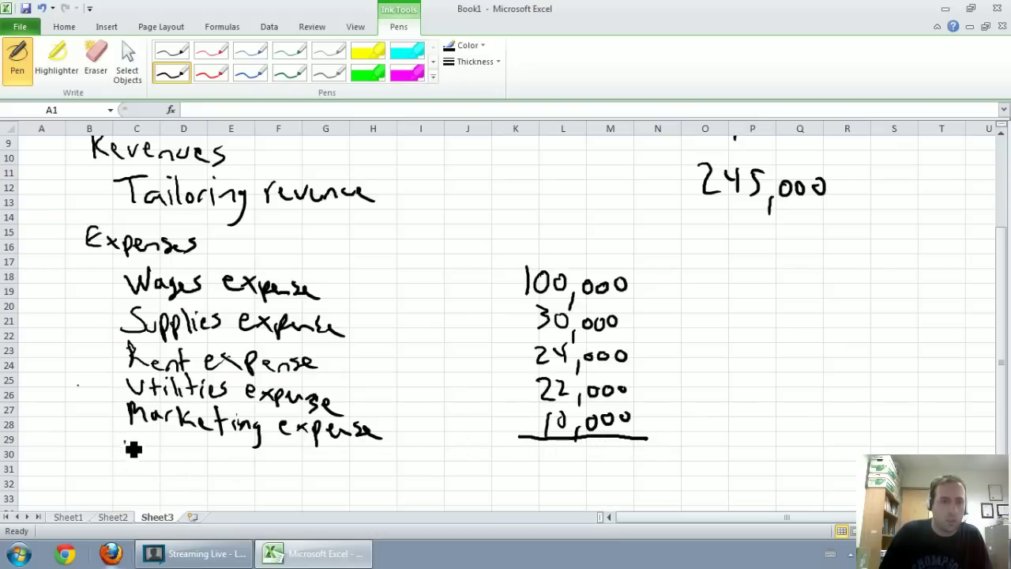
pyautogui.moveTo(133, 450)
pyautogui.mouseDown()
pyautogui.moveTo(161, 451)
pyautogui.moveTo(181, 471)
pyautogui.moveTo(230, 463)
pyautogui.moveTo(307, 476)
pyautogui.mouseUp()
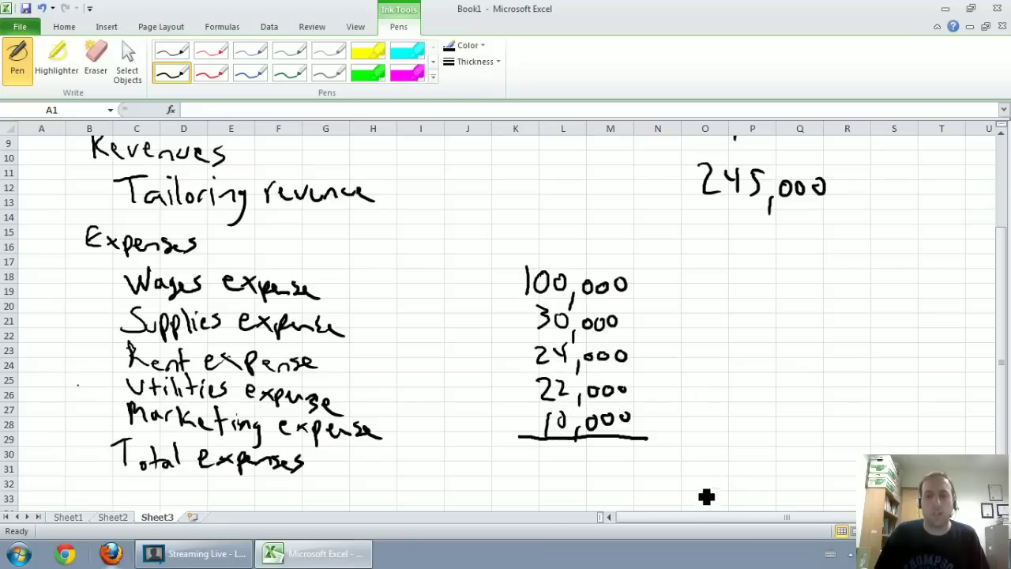
pyautogui.moveTo(693, 448)
pyautogui.mouseDown()
pyautogui.moveTo(694, 470)
pyautogui.moveTo(707, 452)
pyautogui.moveTo(739, 474)
pyautogui.moveTo(755, 451)
pyautogui.moveTo(772, 450)
pyautogui.mouseUp()
pyautogui.moveTo(792, 446); pyautogui.dragTo(790, 449)
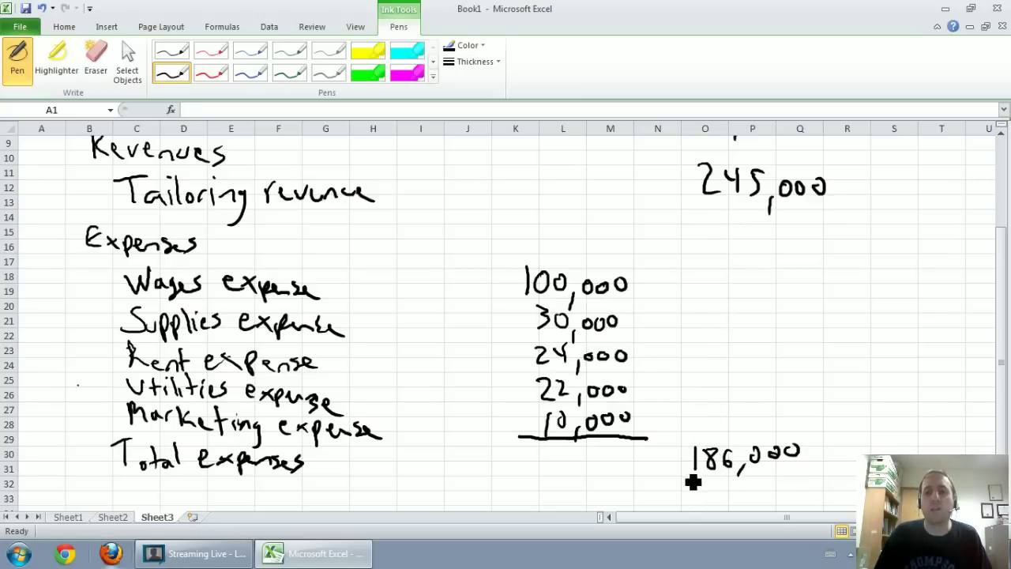
pyautogui.moveTo(686, 479); pyautogui.dragTo(809, 478)
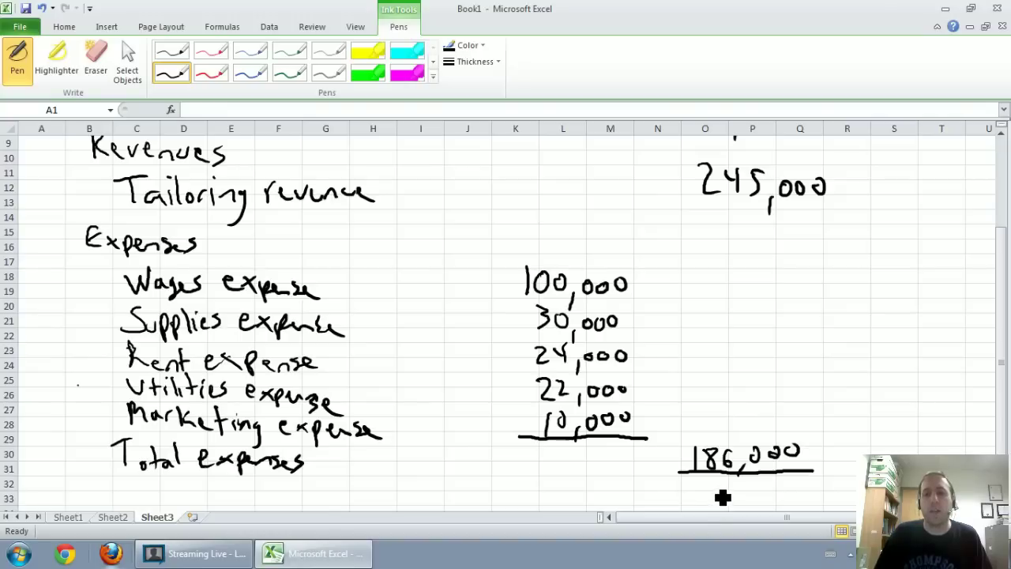
# Step: Handwrite 'Net income' with 59,000 and double-underline the figure
pyautogui.moveTo(711, 488)
pyautogui.mouseDown()
pyautogui.moveTo(716, 505)
pyautogui.moveTo(724, 487)
pyautogui.moveTo(755, 512)
pyautogui.moveTo(774, 490)
pyautogui.moveTo(804, 485)
pyautogui.mouseUp()
pyautogui.scroll(-1, 506, 329)
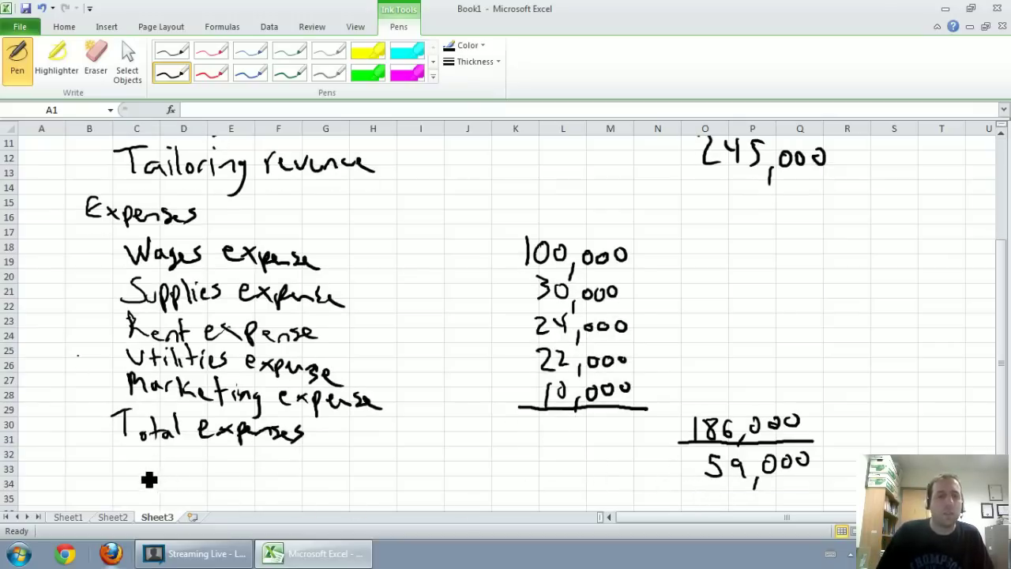
pyautogui.moveTo(121, 472); pyautogui.dragTo(289, 479)
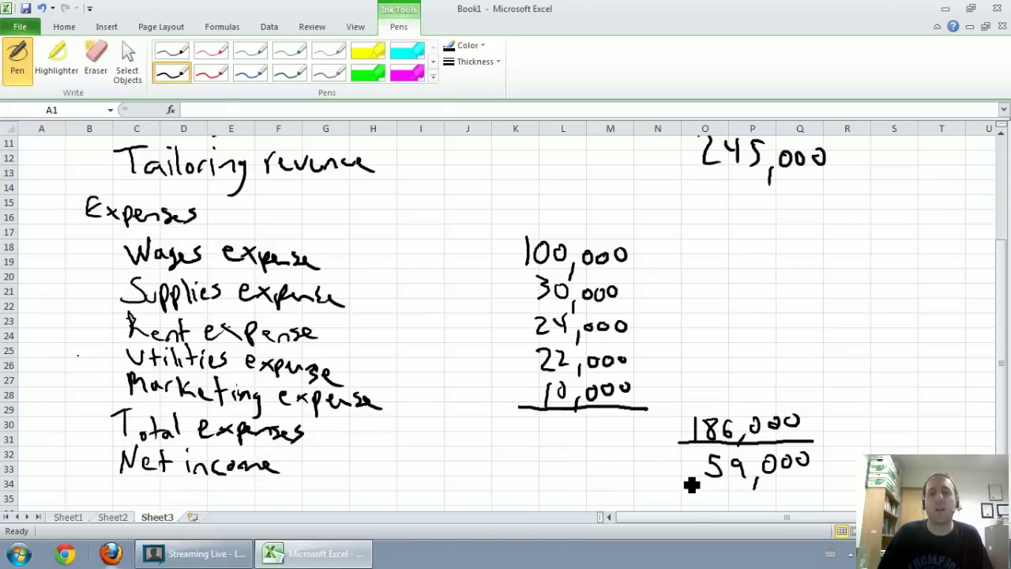
pyautogui.moveTo(674, 479); pyautogui.dragTo(824, 483)
pyautogui.moveTo(671, 491); pyautogui.dragTo(836, 500)
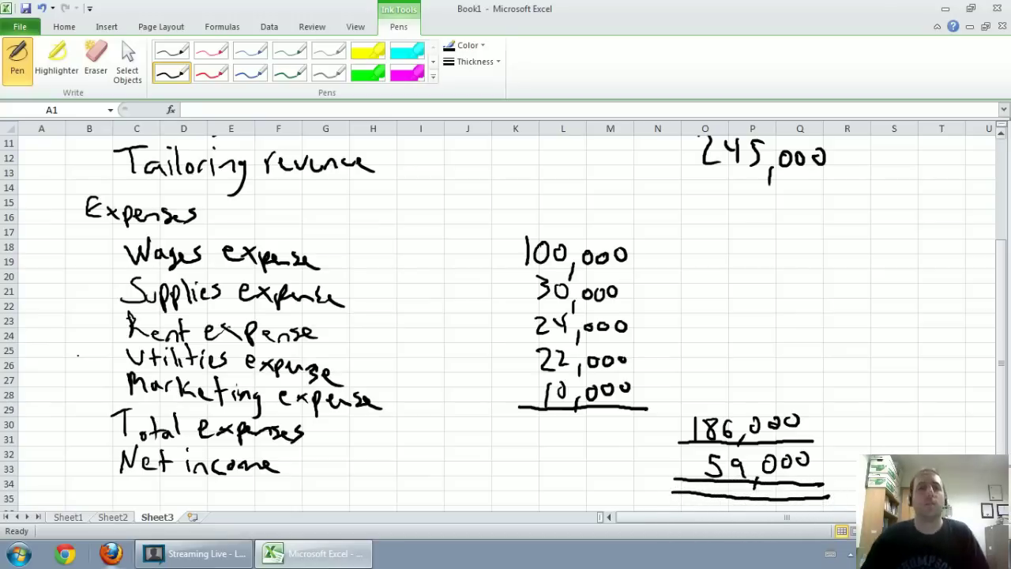
# Step: Draw $ signs before 245,000, 100,000 and 59,000, then return to the sheet's top
pyautogui.keyDown('ctrl'); pyautogui.scroll(-1, 806, 479); pyautogui.keyUp('ctrl')
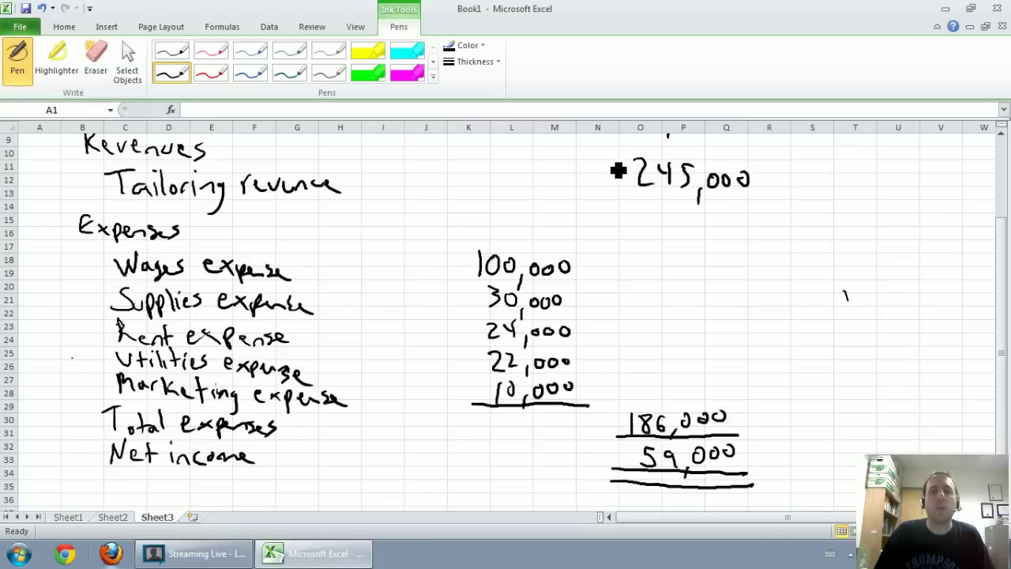
pyautogui.moveTo(618, 171)
pyautogui.mouseDown()
pyautogui.moveTo(630, 165)
pyautogui.moveTo(612, 171)
pyautogui.mouseUp()
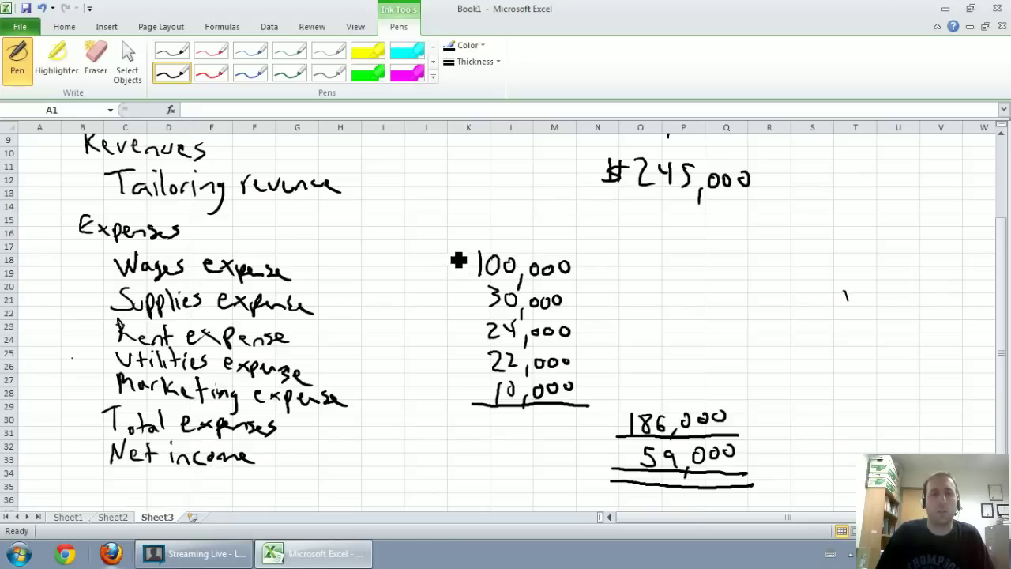
pyautogui.moveTo(458, 259); pyautogui.dragTo(474, 287)
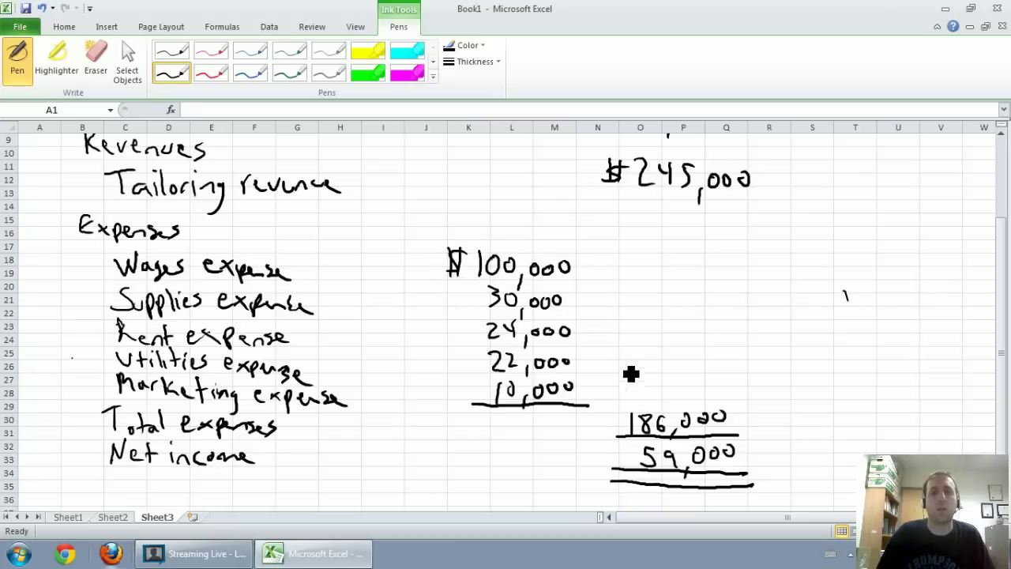
pyautogui.moveTo(624, 441)
pyautogui.mouseDown()
pyautogui.moveTo(621, 475)
pyautogui.moveTo(636, 466)
pyautogui.mouseUp()
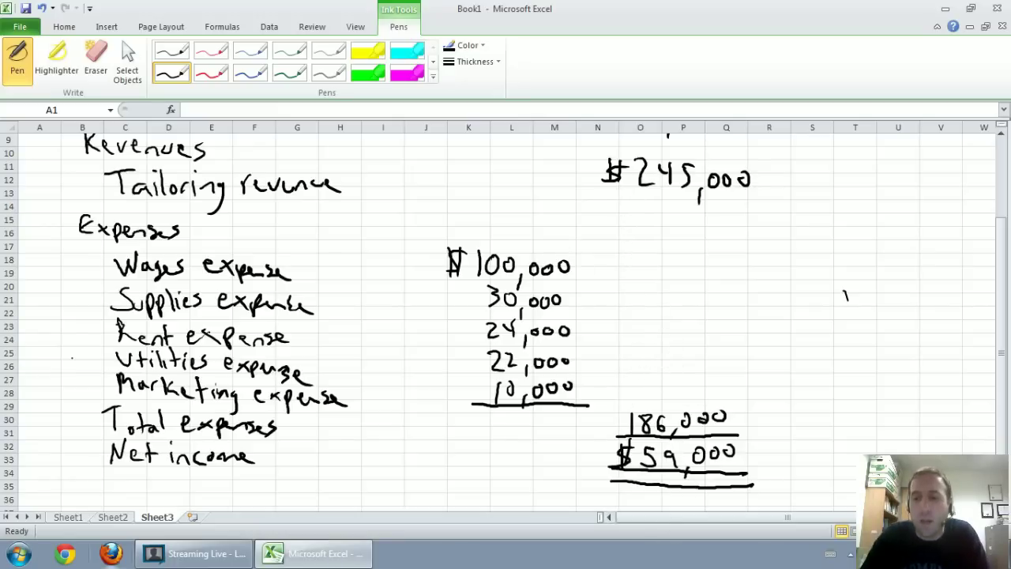
pyautogui.scroll(-1, 506, 315)
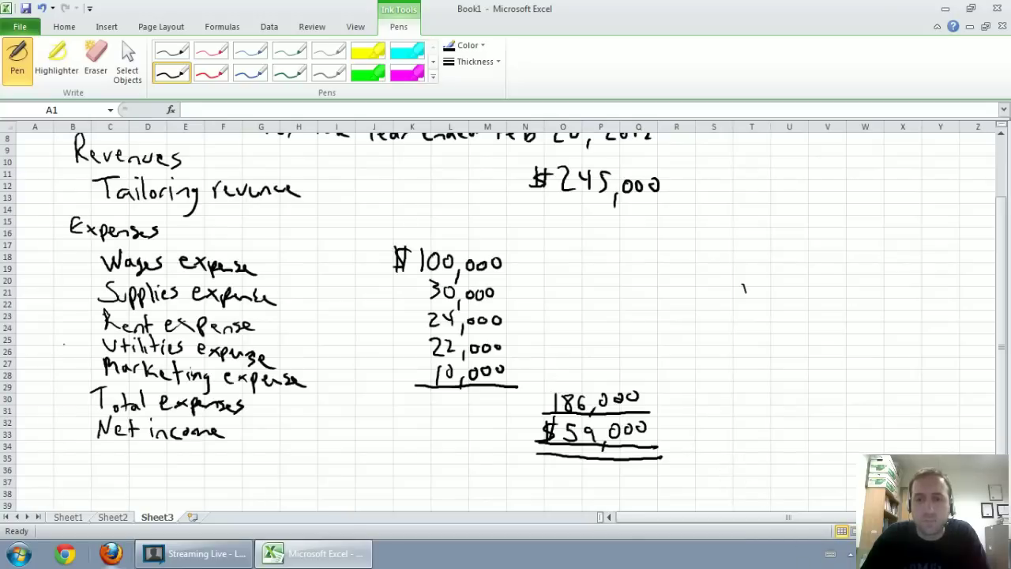
pyautogui.scroll(-1, 505, 316)
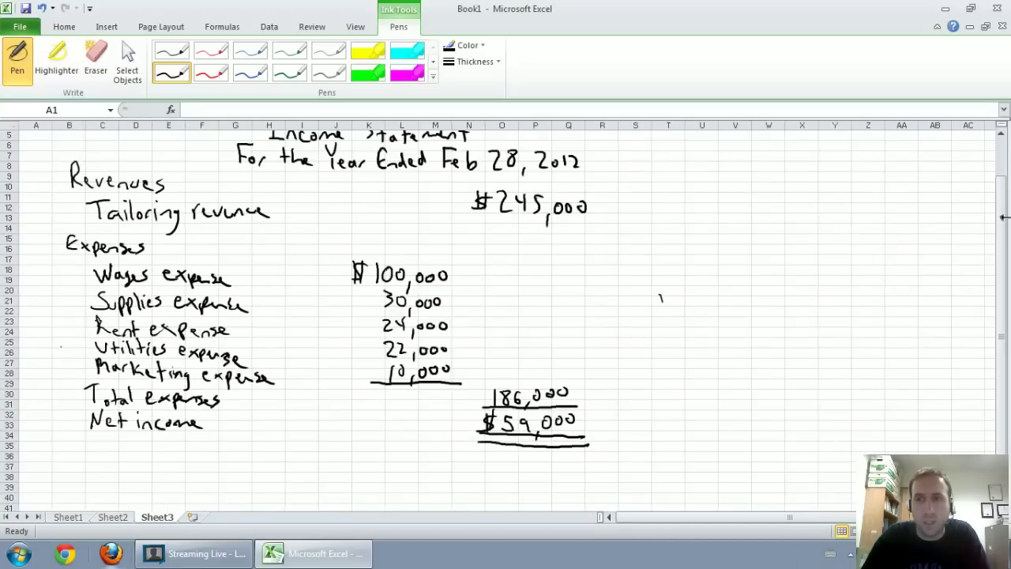
pyautogui.moveTo(1003, 211); pyautogui.dragTo(1000, 168)
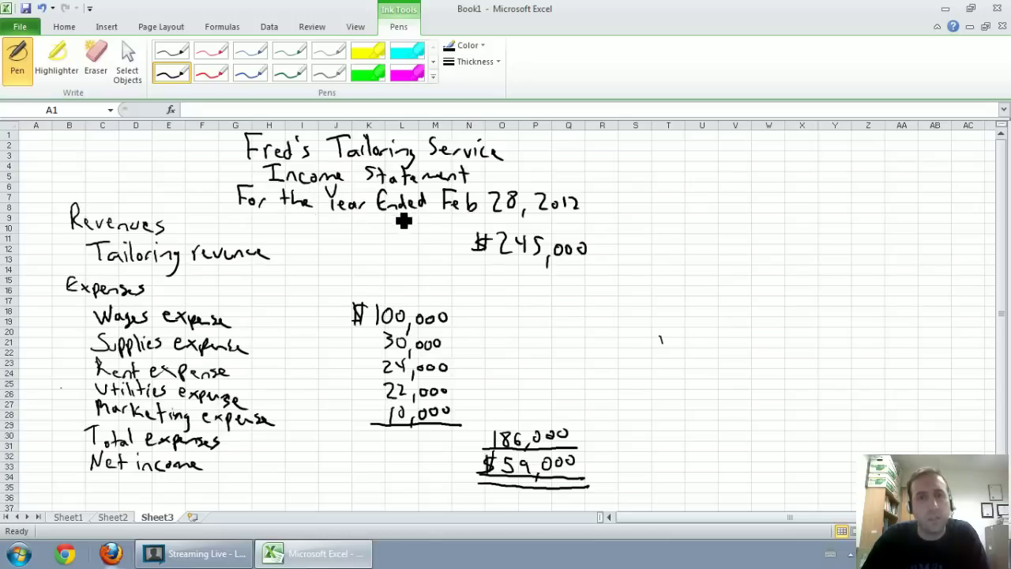